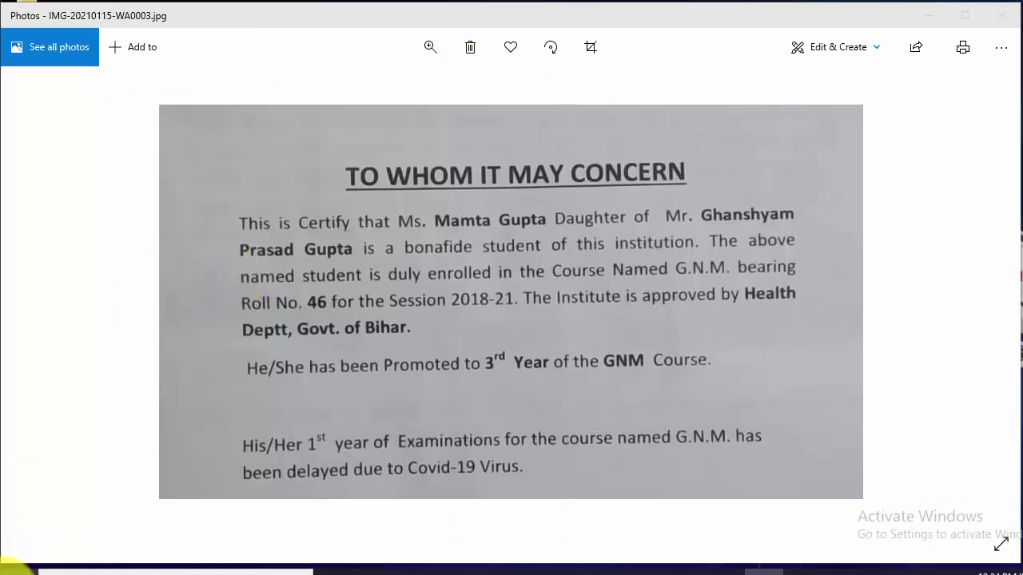
# Open the Windows Start menu over the certificate photo in Photos
pyautogui.click(20, 569)
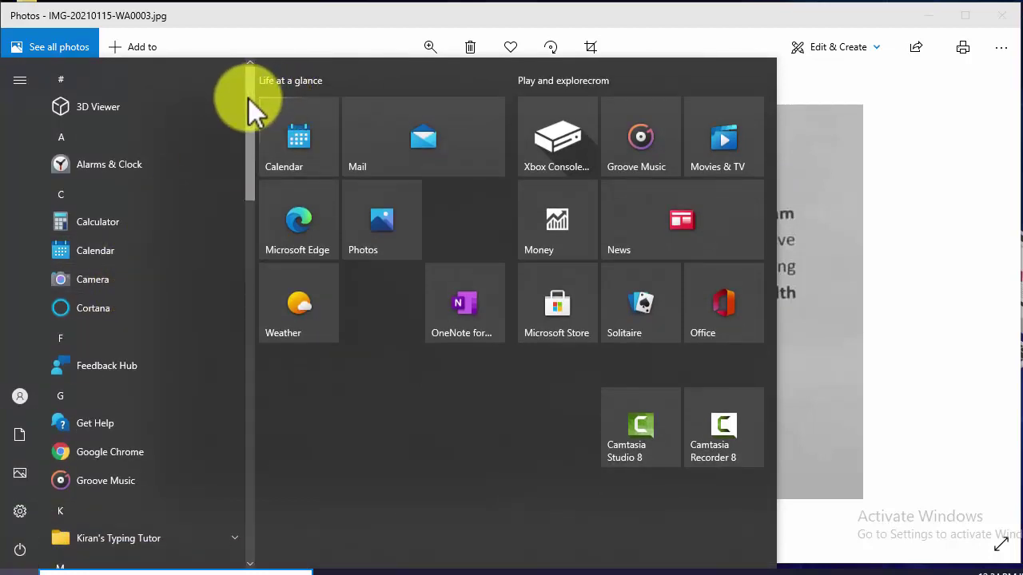
# Launch Microsoft OneNote 2010 from the Start menu's Microsoft Office folder
pyautogui.click(251, 99)
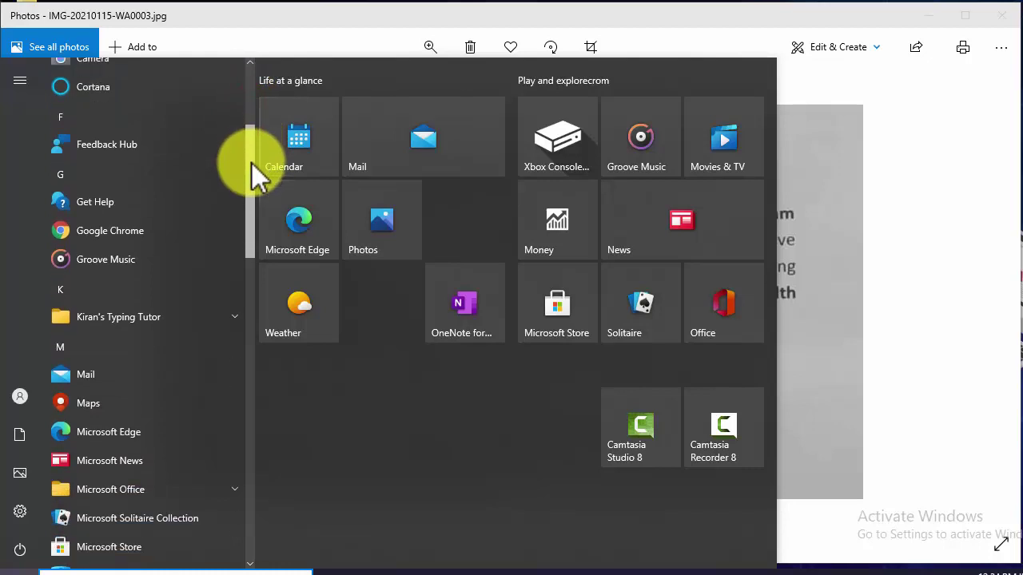
pyautogui.moveTo(252, 99)
pyautogui.mouseDown()
pyautogui.moveTo(251, 318)
pyautogui.moveTo(252, 232)
pyautogui.mouseUp()
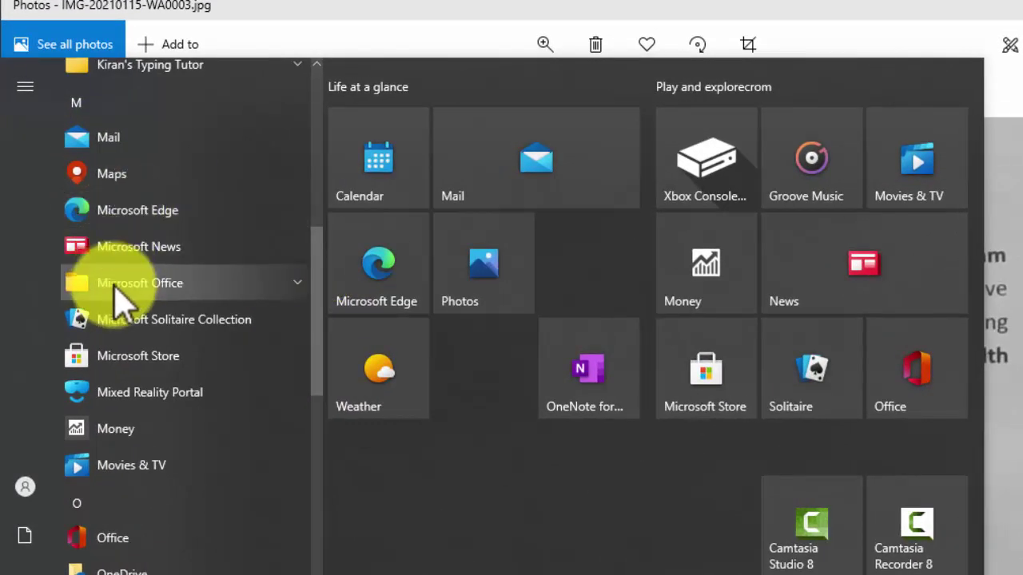
pyautogui.click(296, 283)
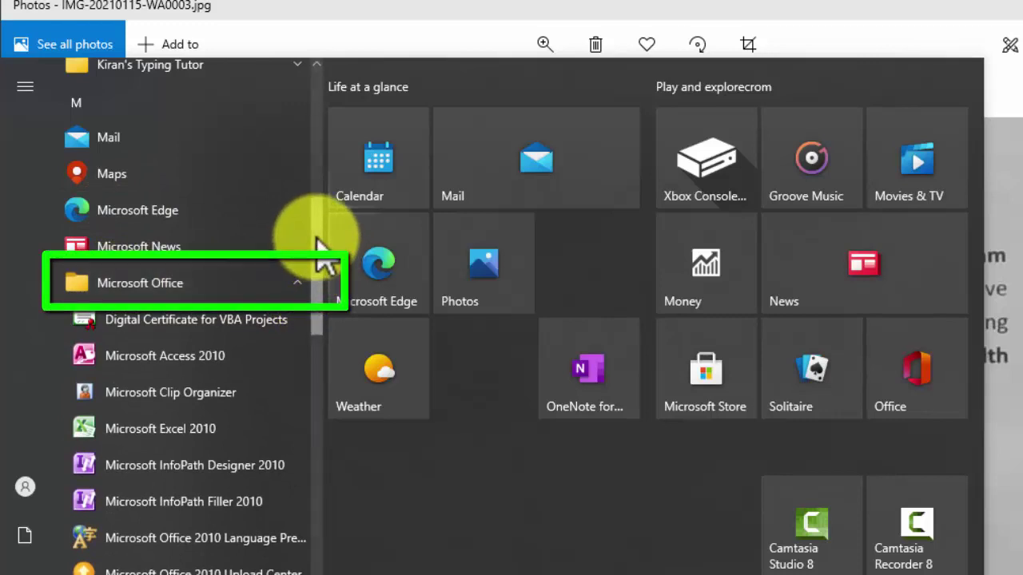
pyautogui.moveTo(318, 240); pyautogui.dragTo(320, 302)
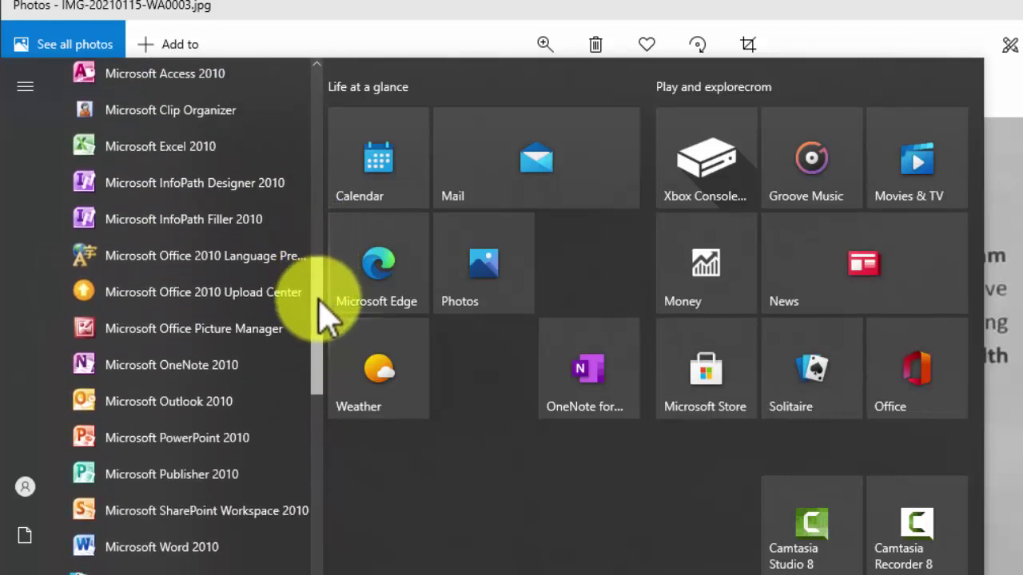
pyautogui.scroll(-1, 319, 302)
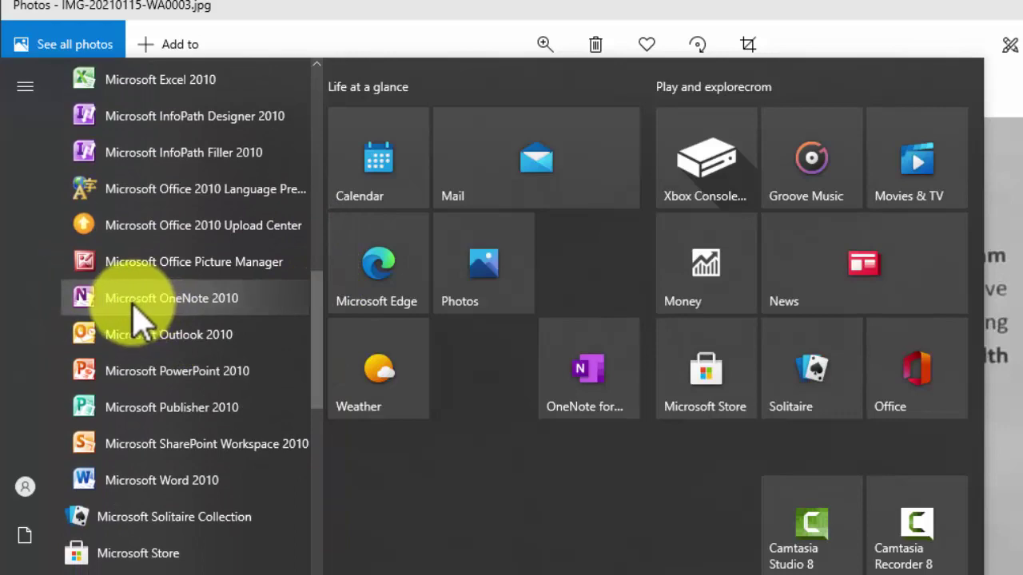
pyautogui.click(196, 307)
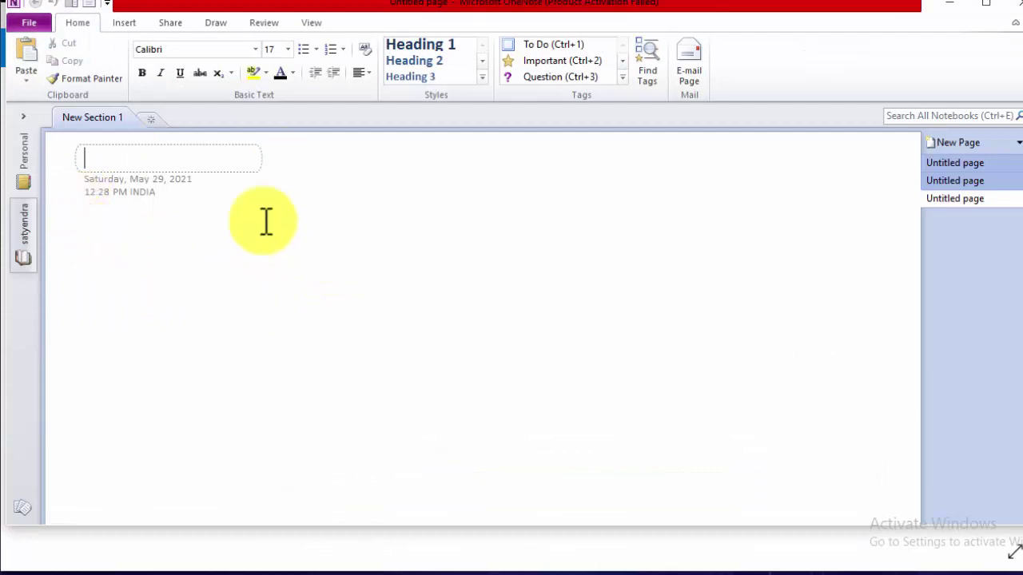
# Create a new 'onenote 1' notebook on My Computer, stored in the Desktop folder
pyautogui.click(27, 24)
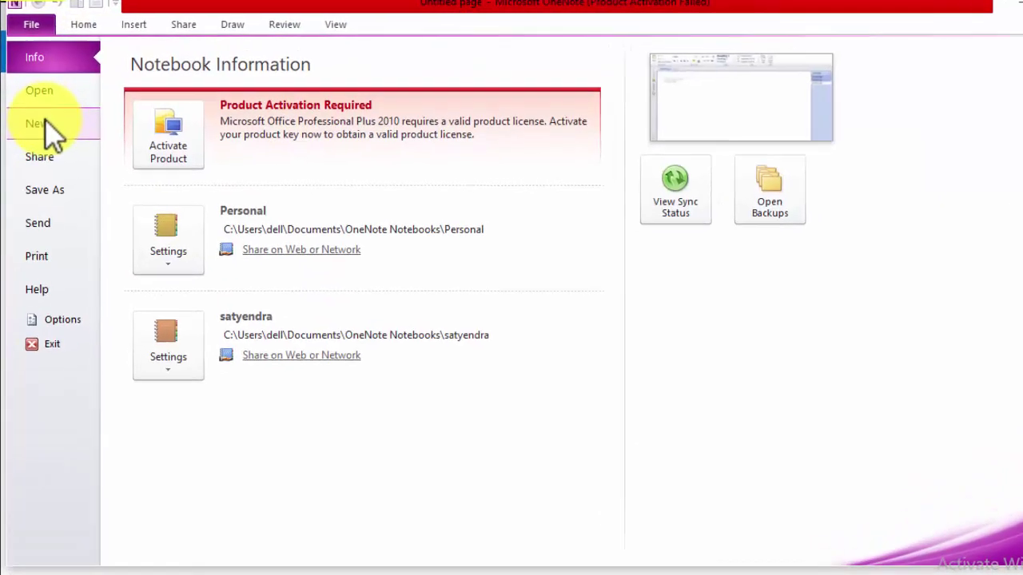
pyautogui.click(41, 113)
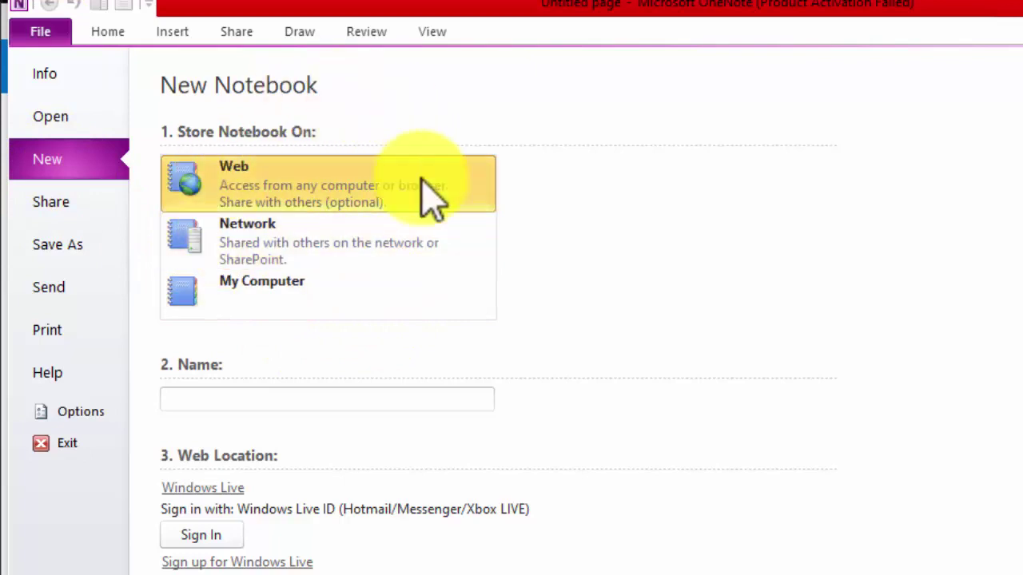
pyautogui.click(281, 291)
pyautogui.write('onenote 1')
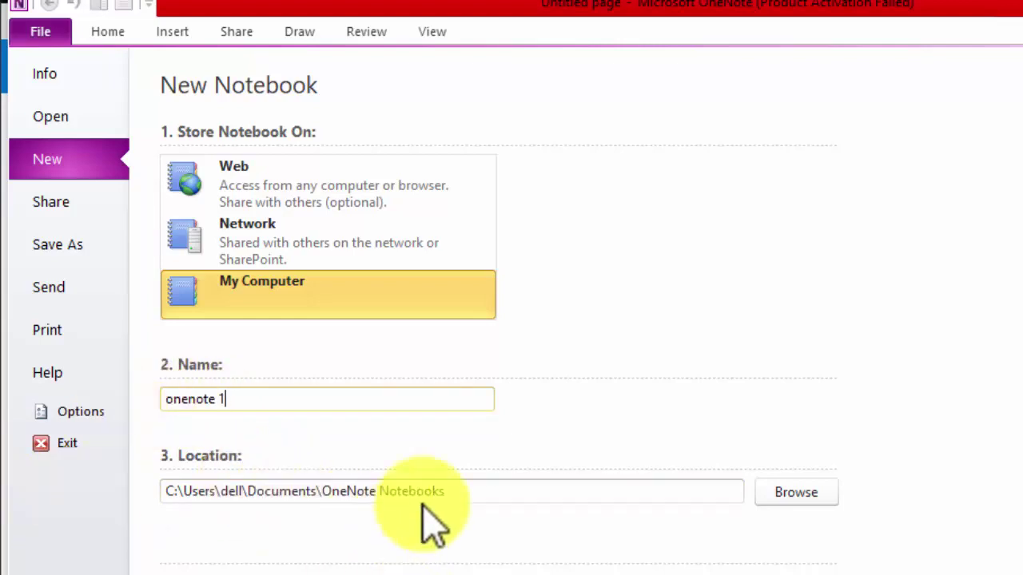
pyautogui.click(799, 493)
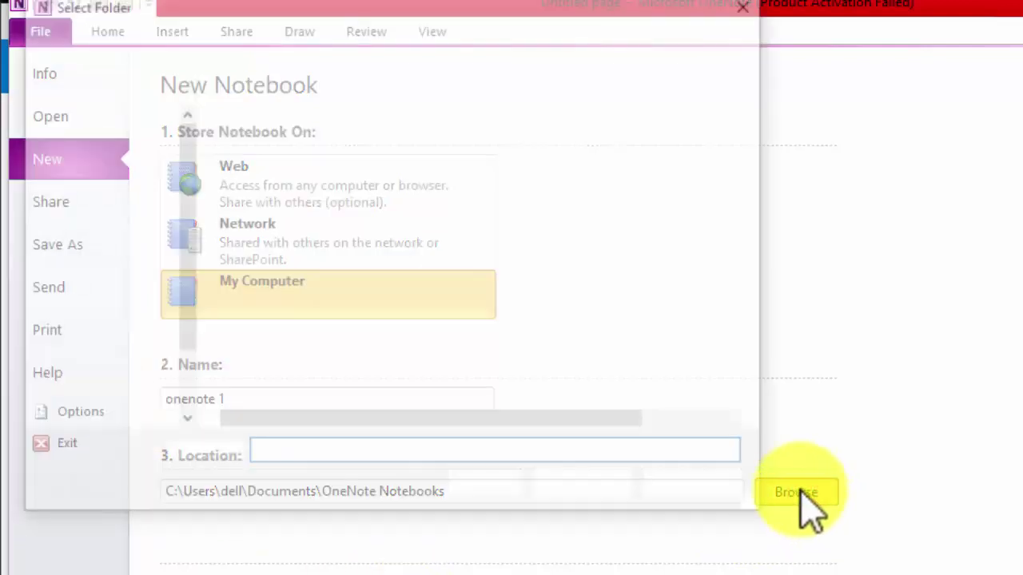
pyautogui.click(112, 217)
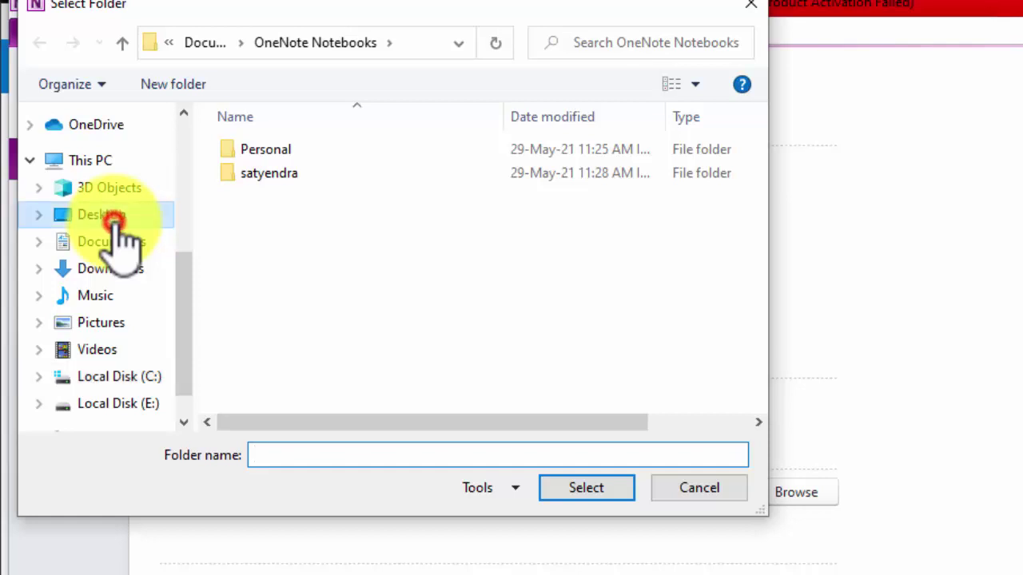
pyautogui.click(590, 489)
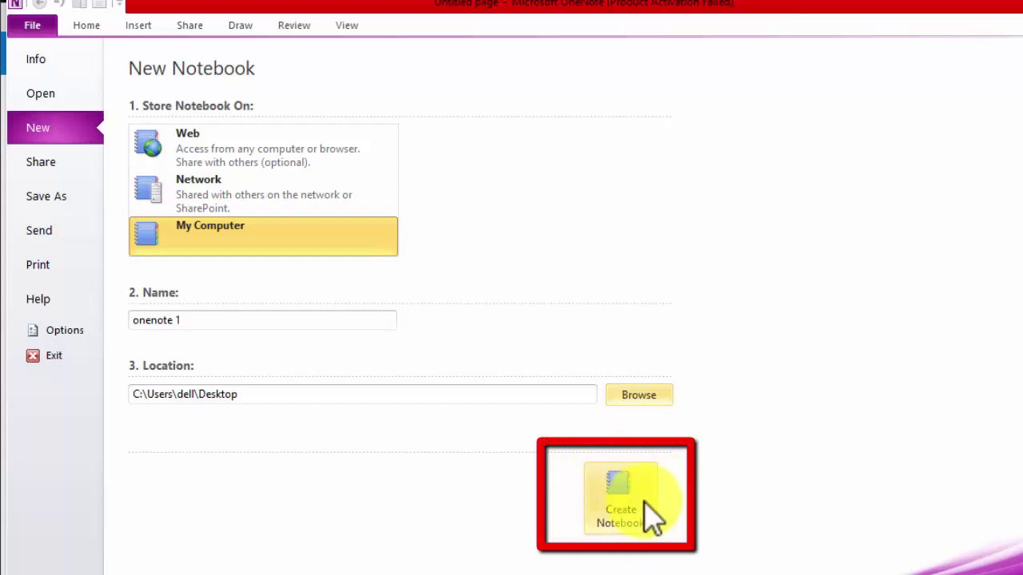
pyautogui.click(639, 502)
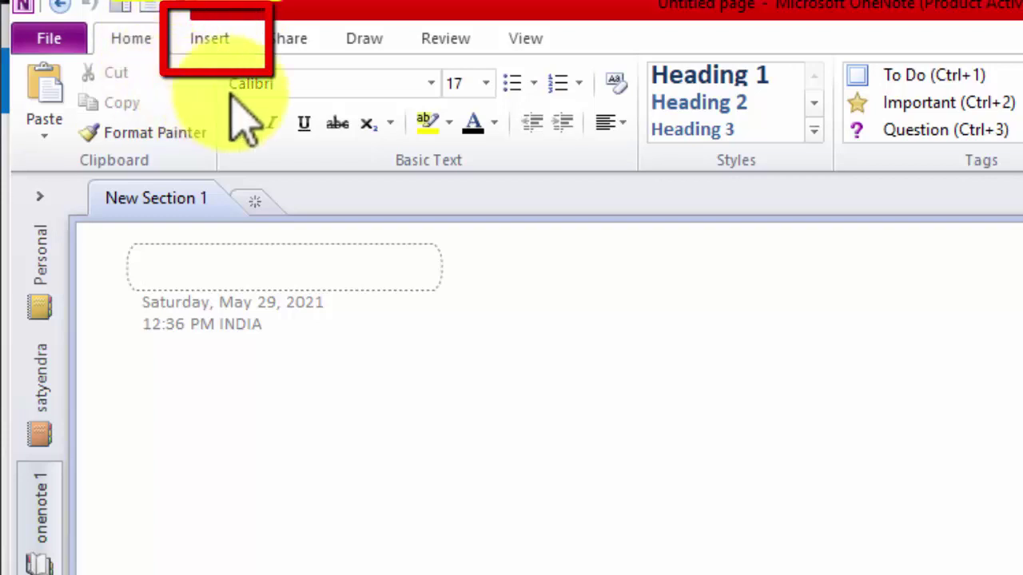
# Insert a screen clipping of the certificate area from the Photos window
pyautogui.click(214, 39)
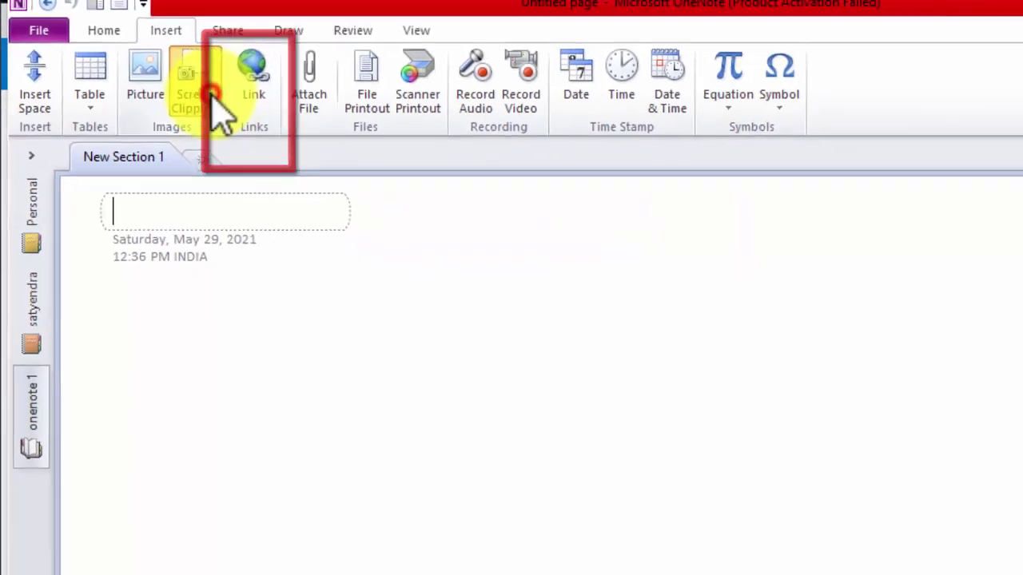
pyautogui.click(211, 97)
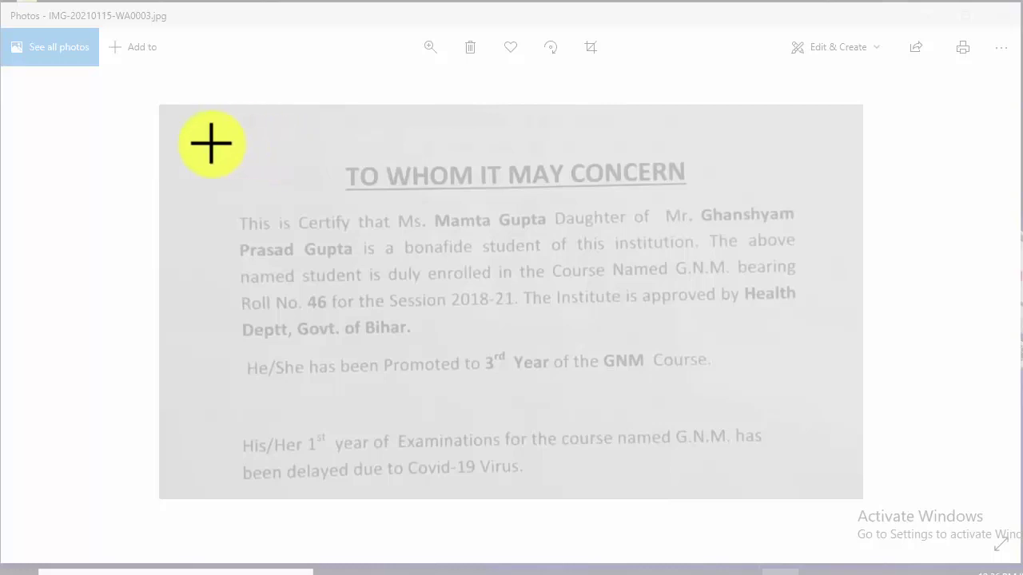
pyautogui.moveTo(206, 150)
pyautogui.mouseDown()
pyautogui.moveTo(807, 432)
pyautogui.moveTo(815, 491)
pyautogui.mouseUp()
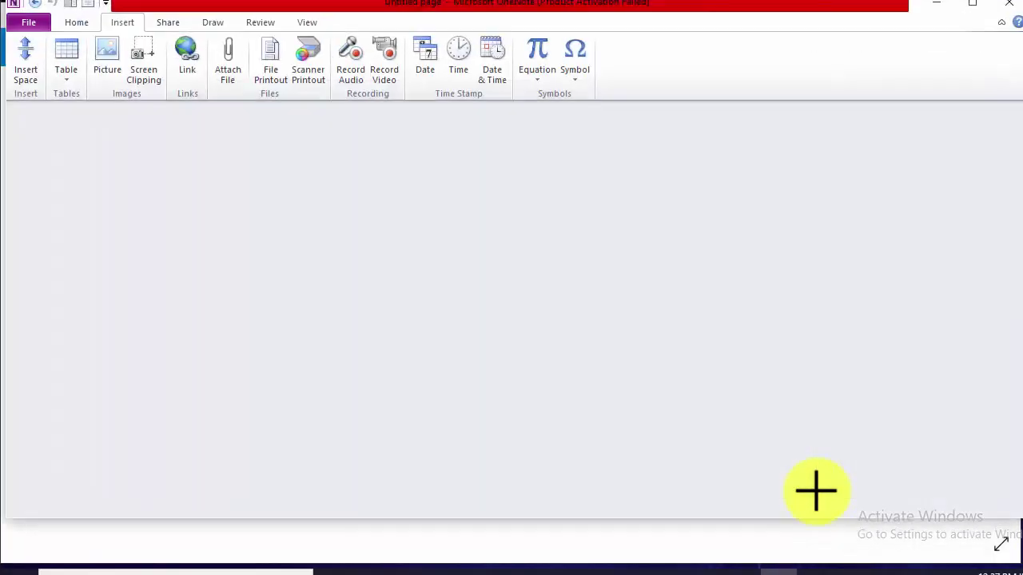
pyautogui.scroll(3, 893, 215)
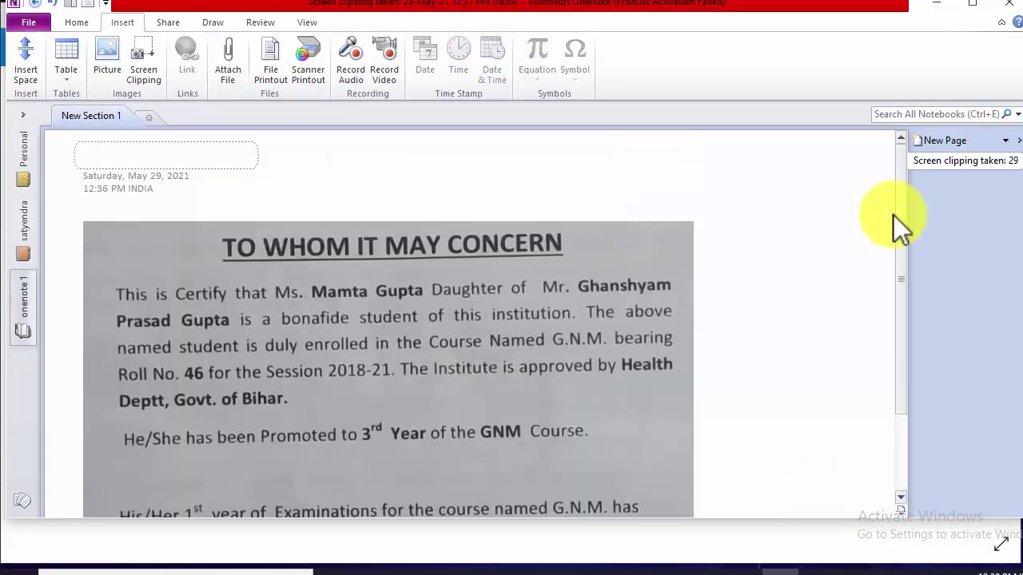
pyautogui.moveTo(388, 364)
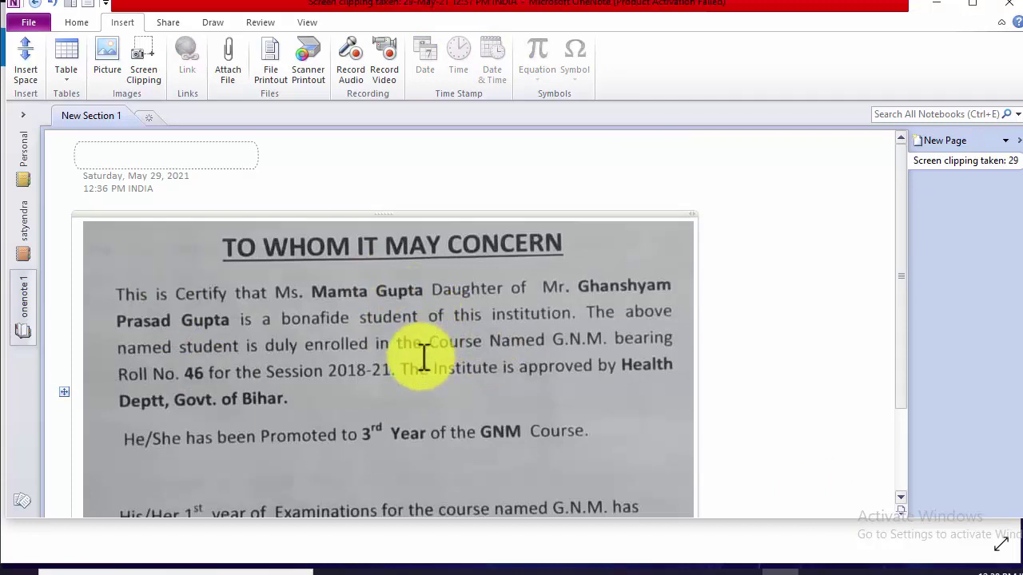
# Copy the text from the certificate picture and paste it beside the image as plain text
pyautogui.click(320, 342)
pyautogui.scroll(-2, 338, 347)
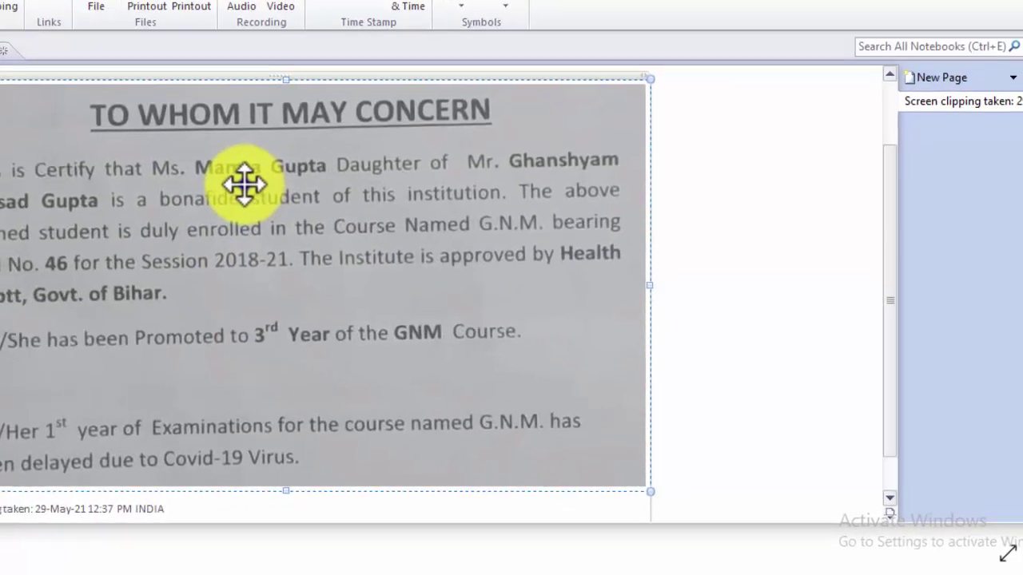
pyautogui.rightClick(244, 184)
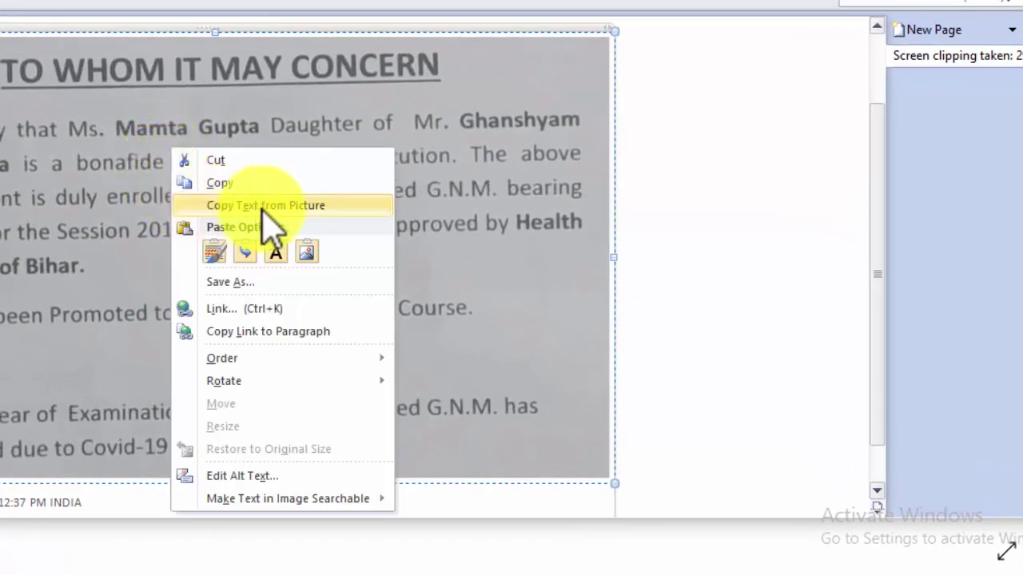
pyautogui.click(312, 206)
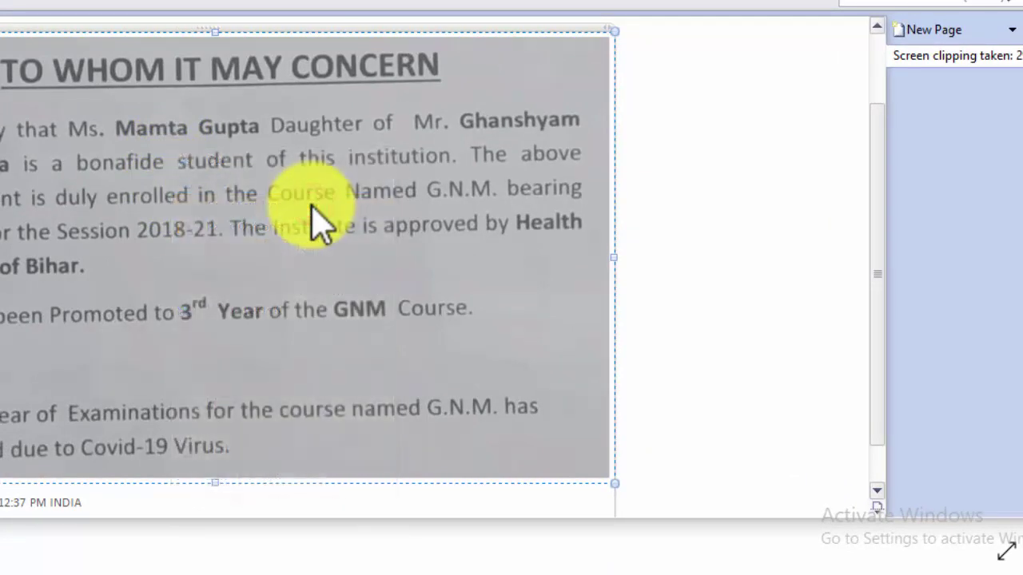
pyautogui.click(661, 80)
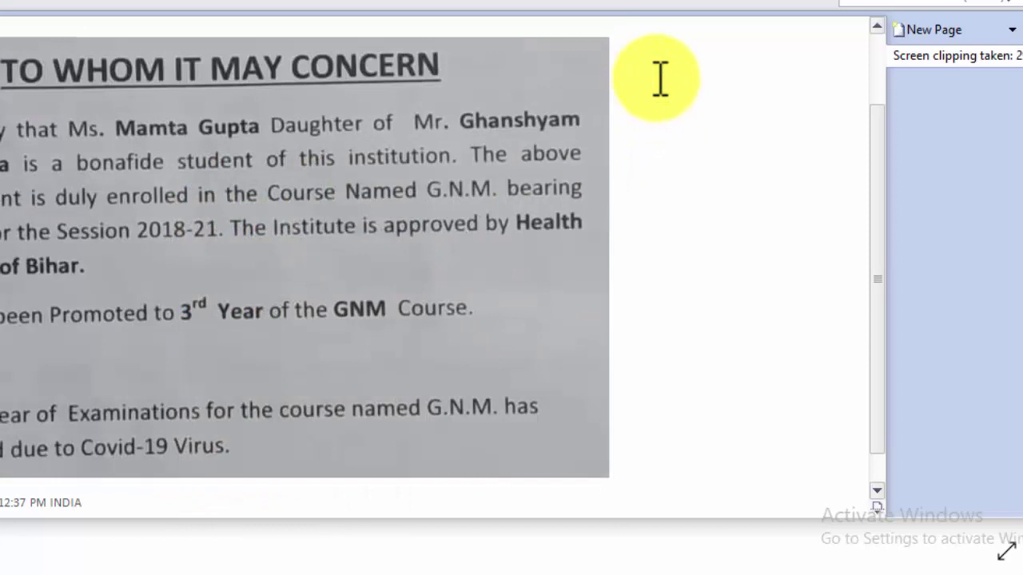
pyautogui.rightClick(658, 78)
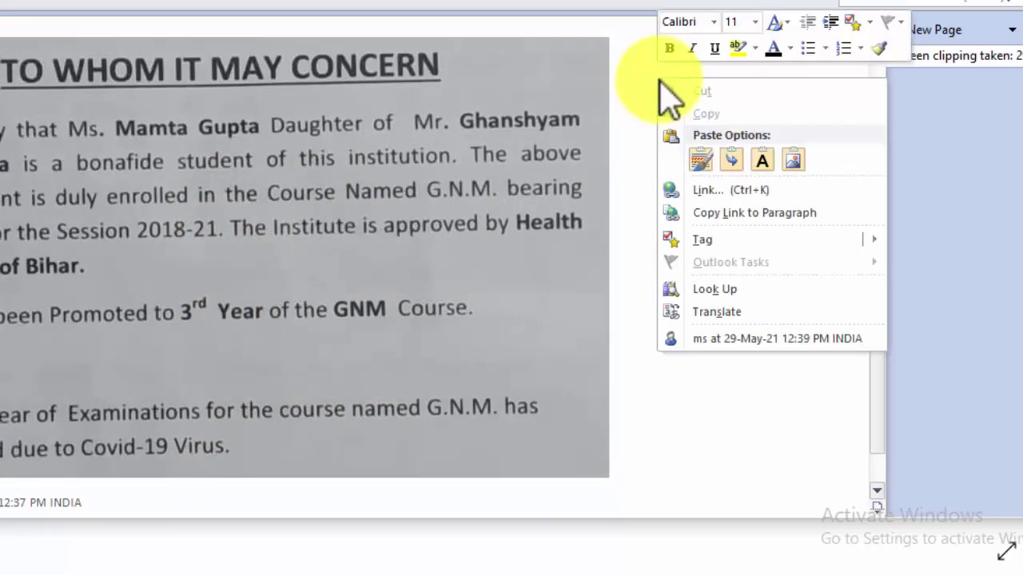
pyautogui.click(766, 164)
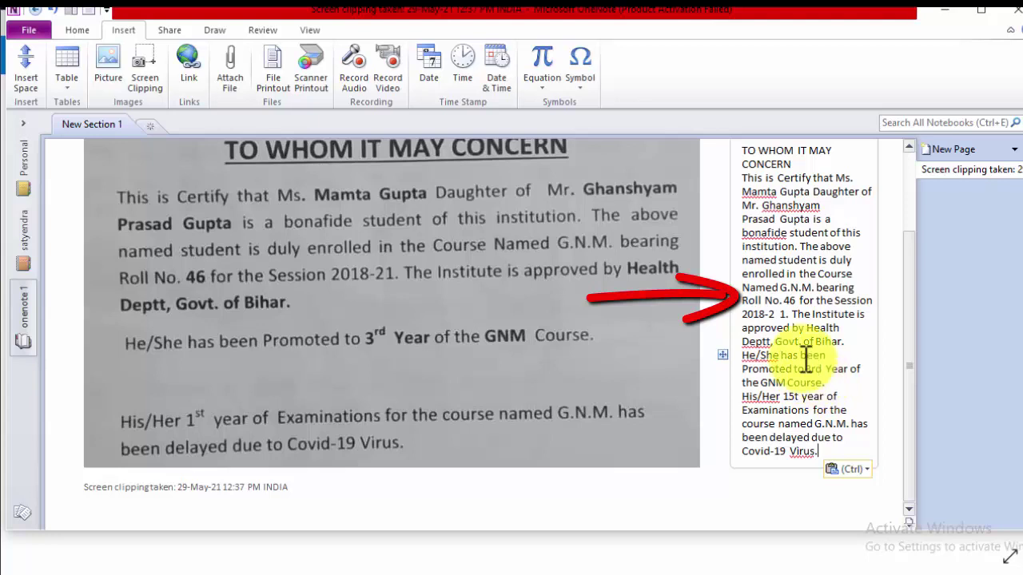
# Select the whole extracted text paragraph and switch to the blank Word document
pyautogui.click(800, 357)
pyautogui.click(803, 315)
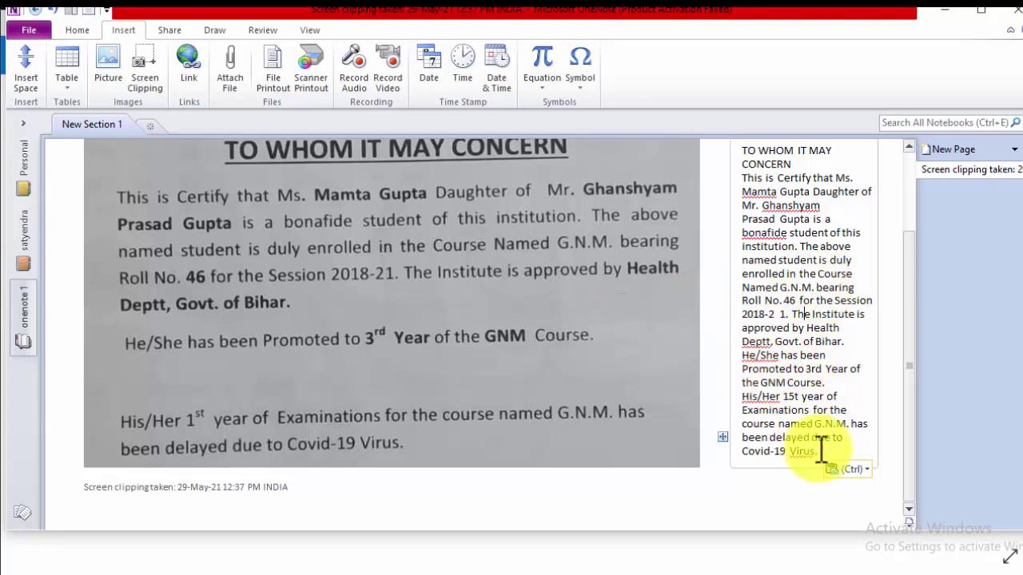
pyautogui.moveTo(825, 452); pyautogui.dragTo(743, 155)
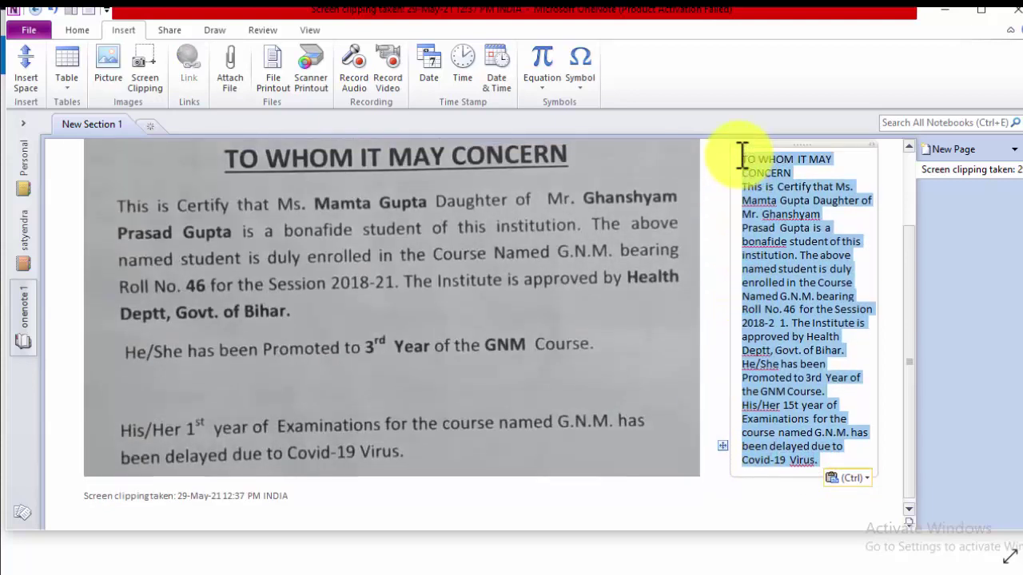
pyautogui.rightClick(772, 240)
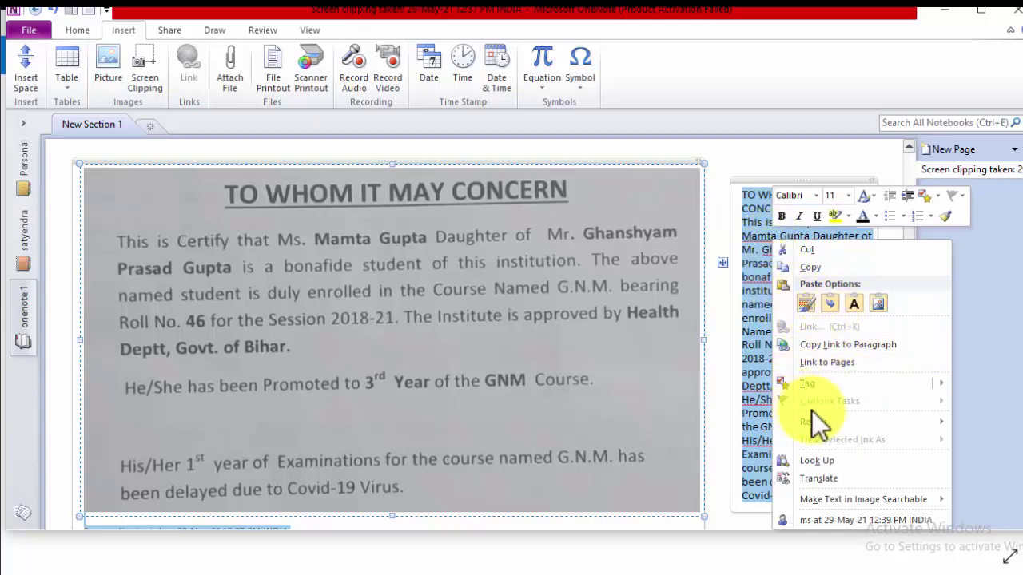
pyautogui.press('Escape')
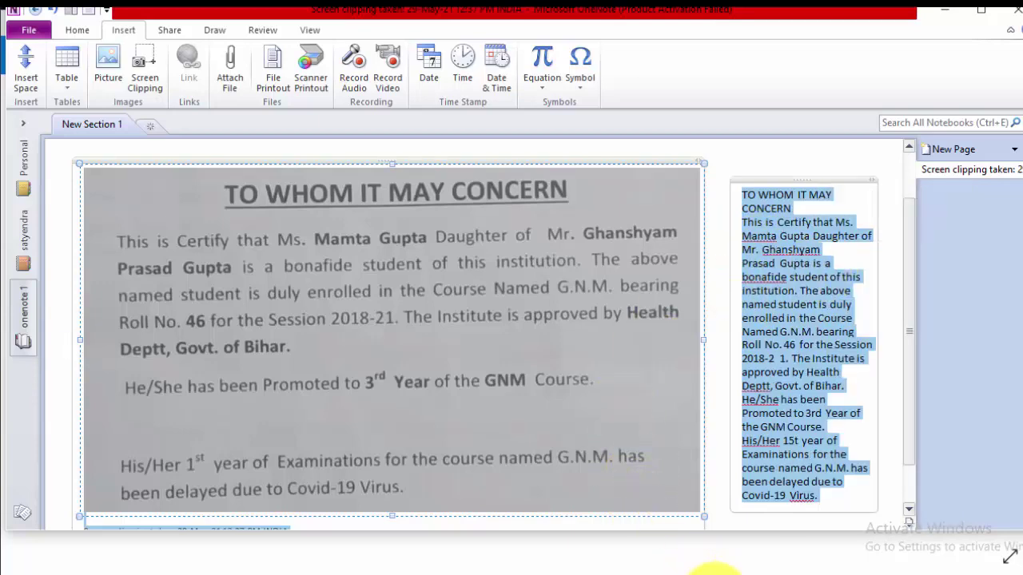
pyautogui.click(696, 563)
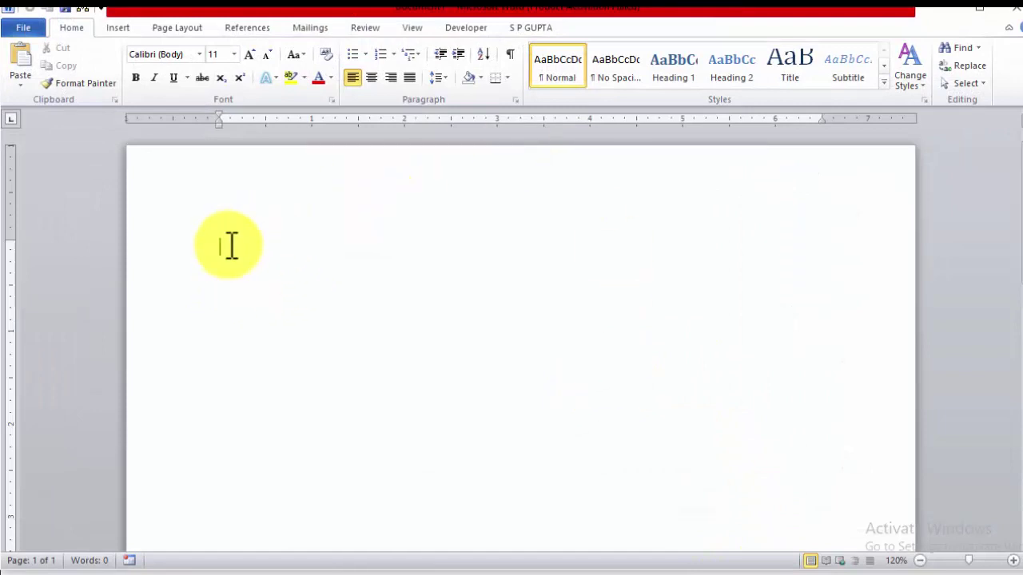
# Paste the clipping into Word, then delete the picture and the clipping timestamp line
pyautogui.hotkey('ctrl', 'v')
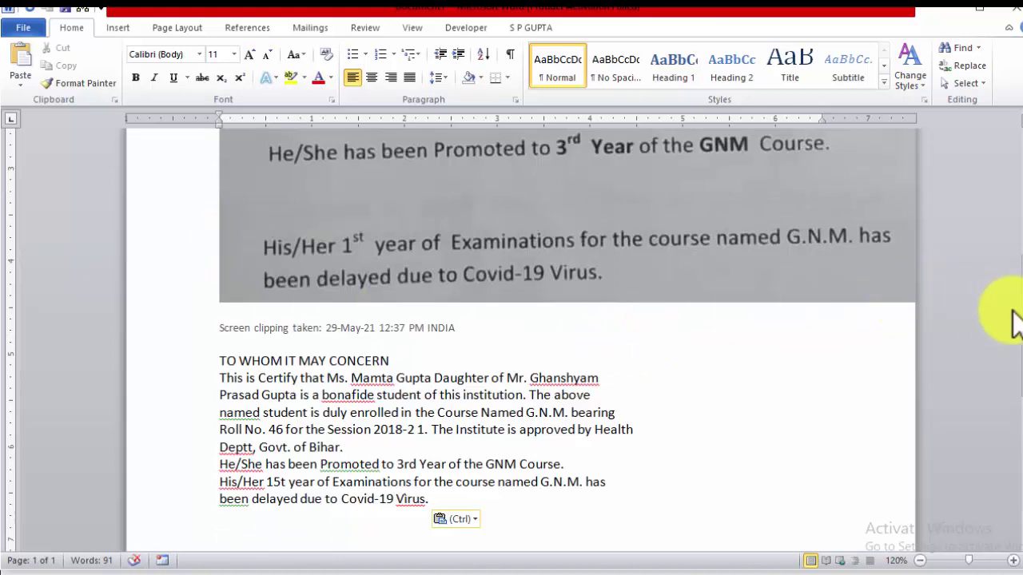
pyautogui.scroll(3, 1005, 206)
pyautogui.scroll(3, 1004, 206)
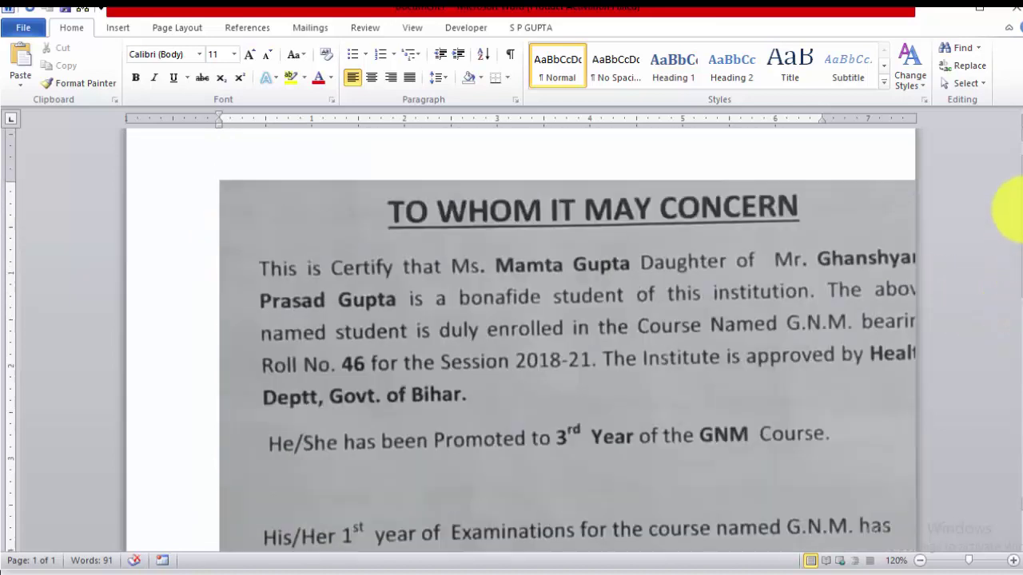
pyautogui.scroll(1, 1005, 206)
pyautogui.click(336, 265)
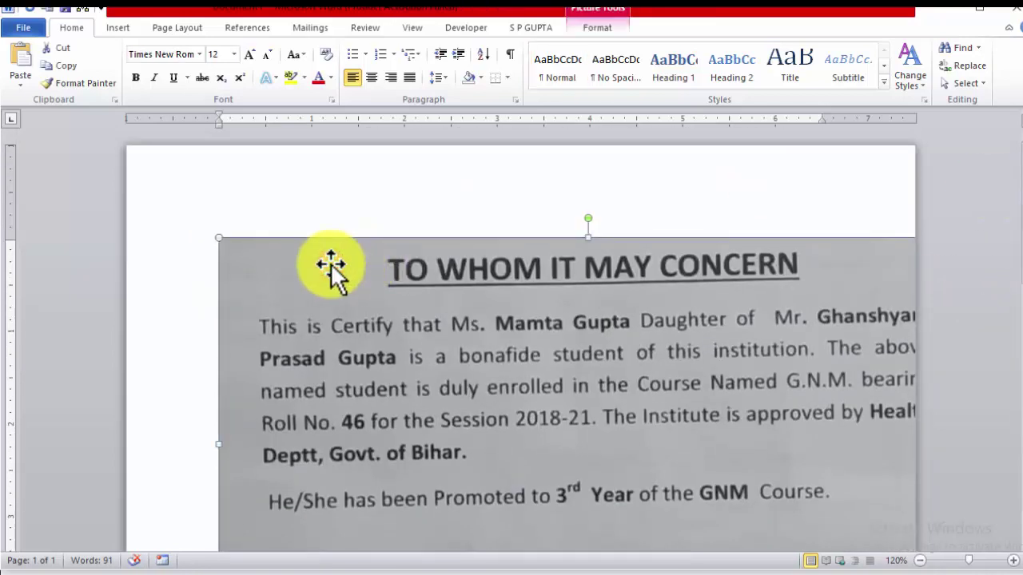
pyautogui.press('Delete')
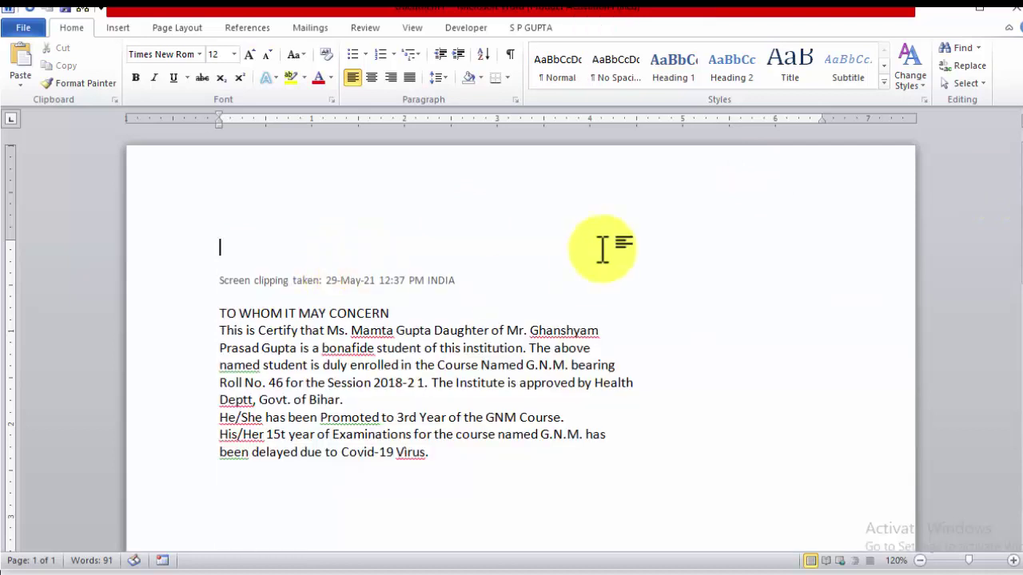
pyautogui.click(477, 277)
pyautogui.moveTo(476, 277); pyautogui.dragTo(222, 277)
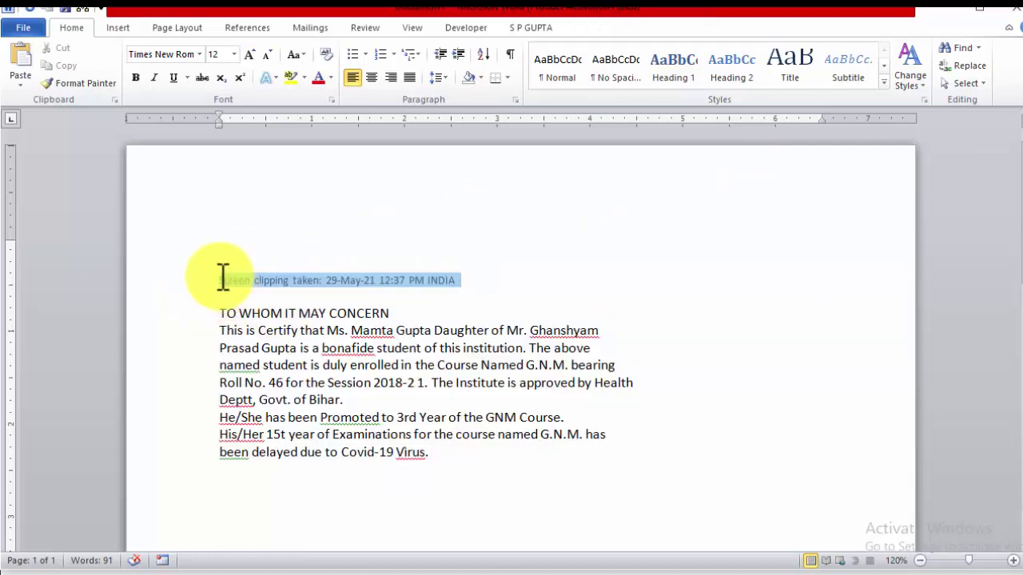
pyautogui.press('Delete')
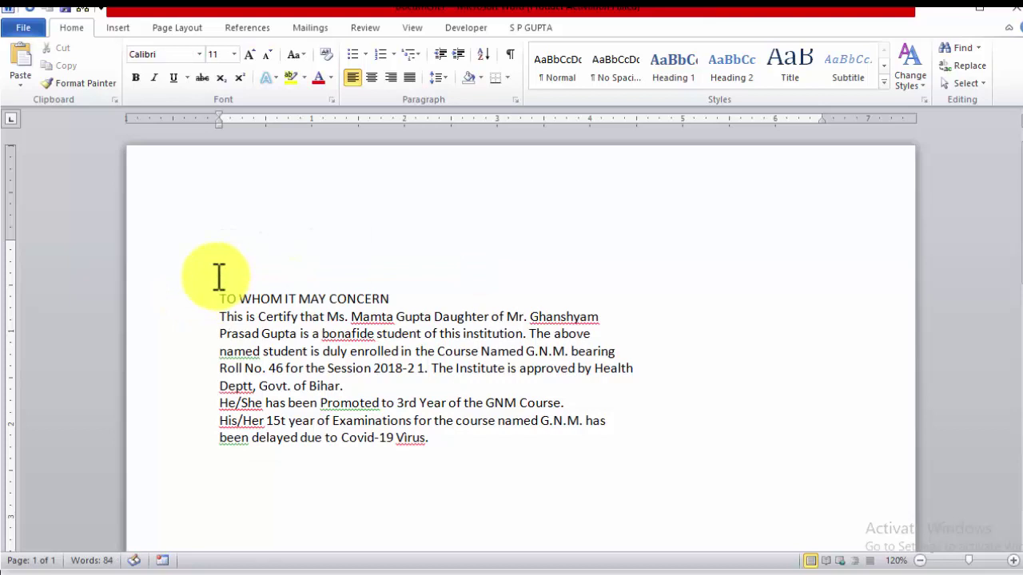
# Make the certificate text bold and grow it to size 16
pyautogui.moveTo(219, 294)
pyautogui.mouseDown()
pyautogui.moveTo(509, 459)
pyautogui.moveTo(500, 440)
pyautogui.mouseUp()
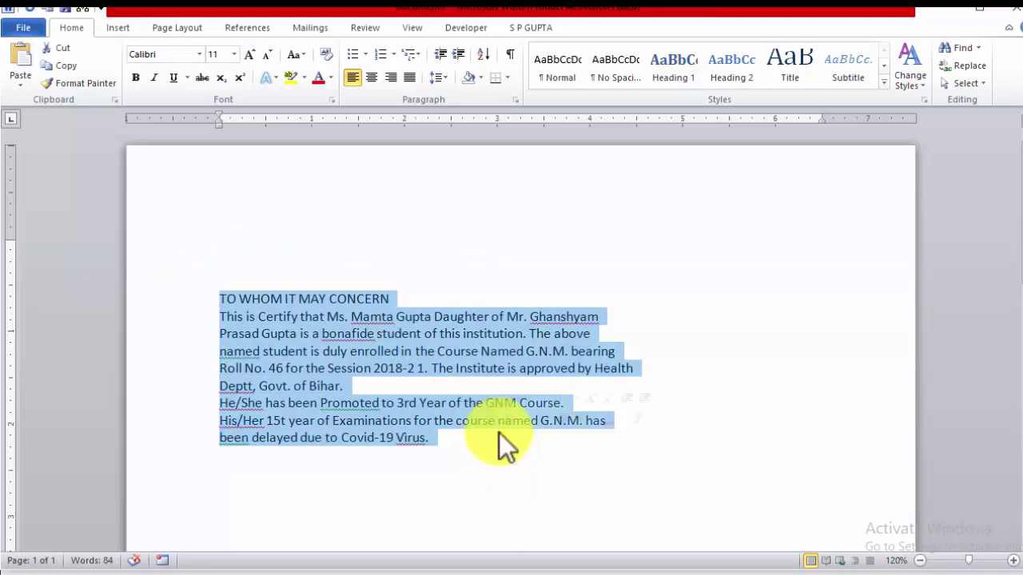
pyautogui.click(134, 78)
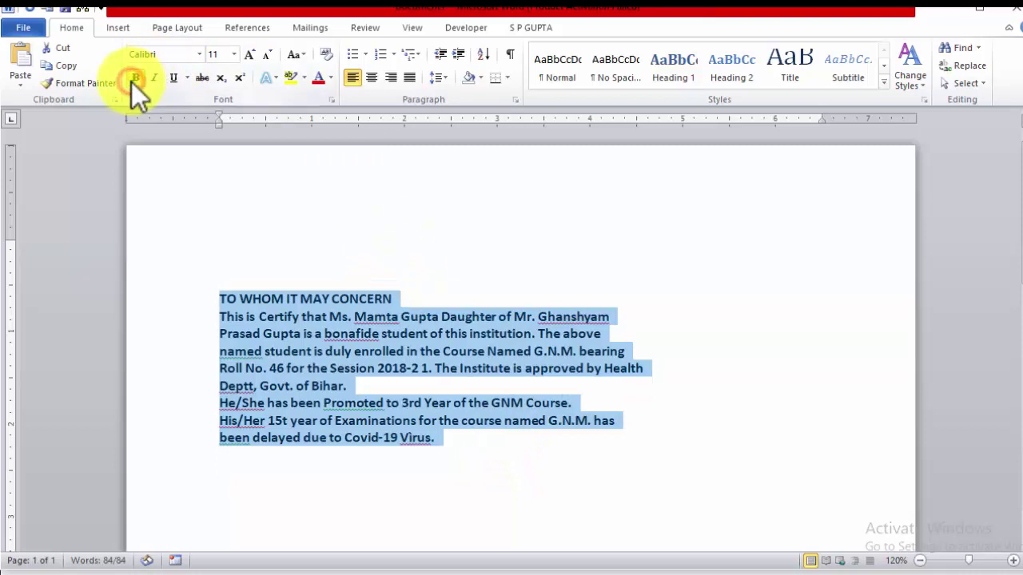
pyautogui.click(252, 52)
pyautogui.click(255, 50)
pyautogui.click(255, 50)
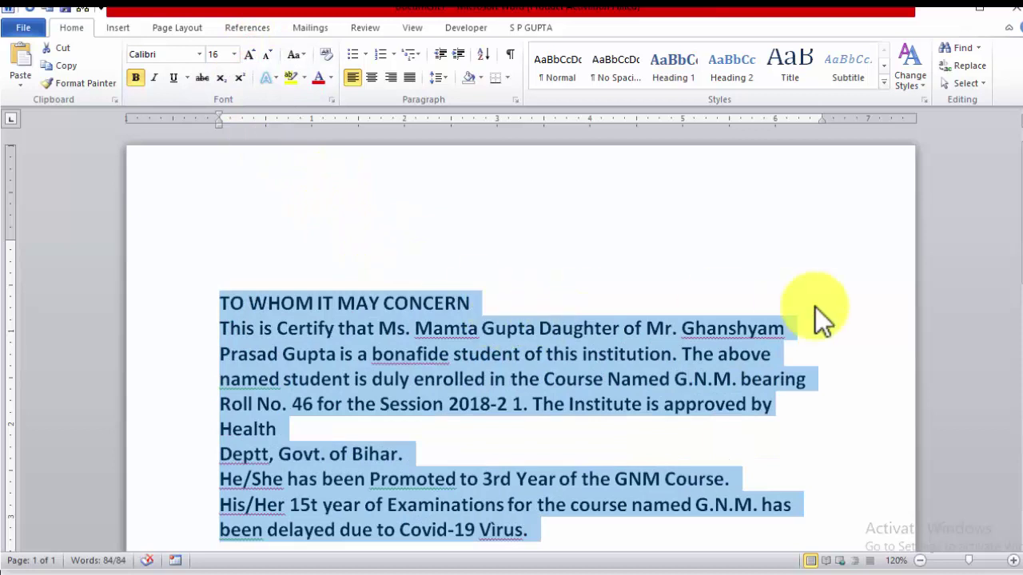
# Test editability by selecting 'Daughter' and typing 'hhh' before it
pyautogui.doubleClick(554, 326)
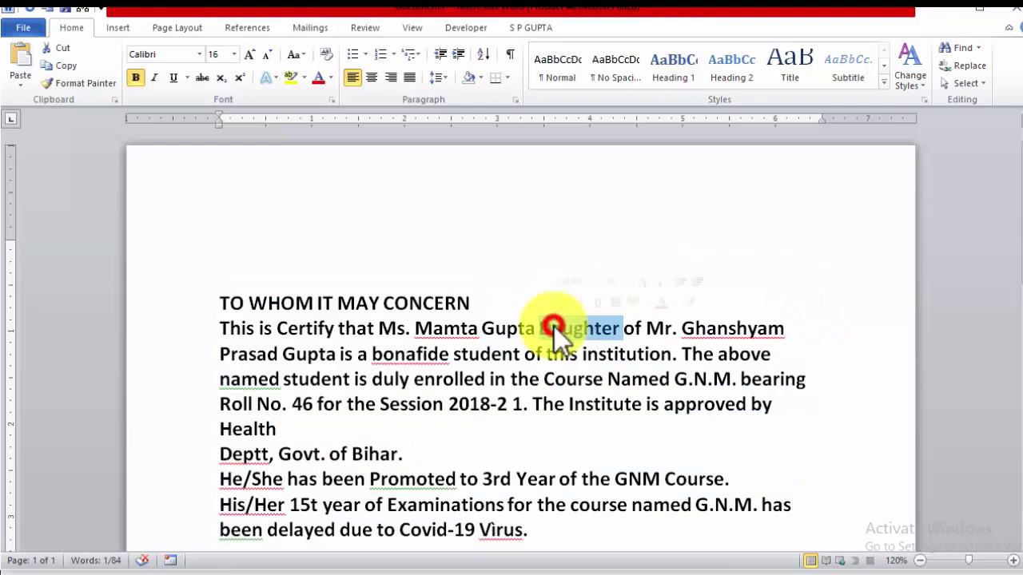
pyautogui.click(540, 329)
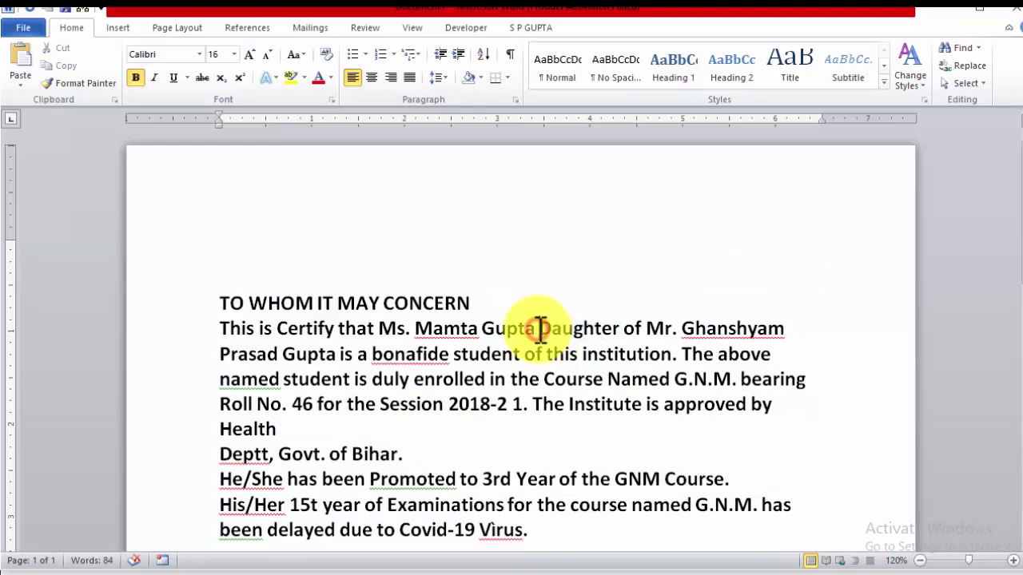
pyautogui.write('hhh')
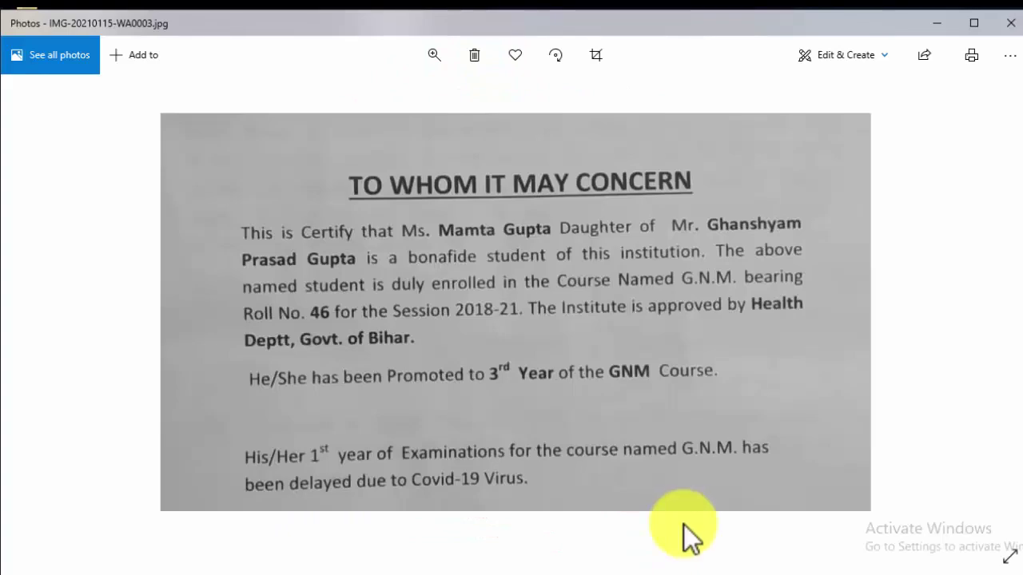
# In Chrome's Gmail tab, open Google Drive from the Google apps grid
pyautogui.click(676, 569)
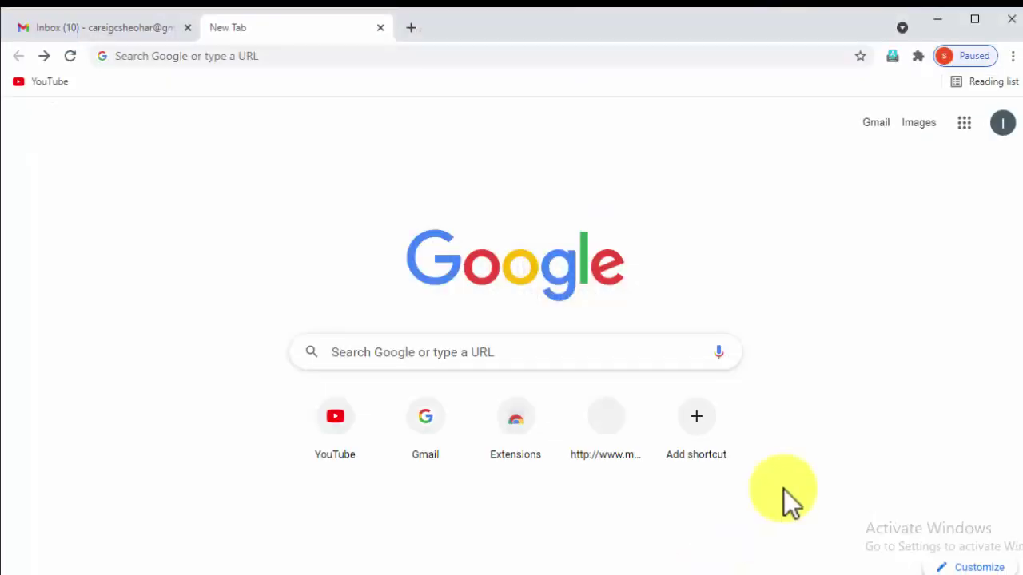
pyautogui.click(79, 30)
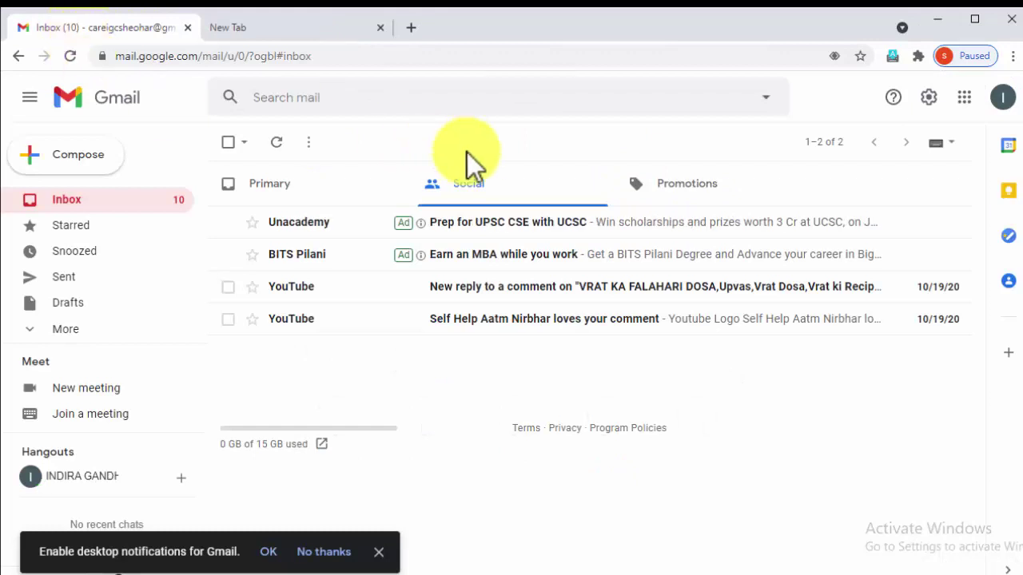
pyautogui.click(964, 97)
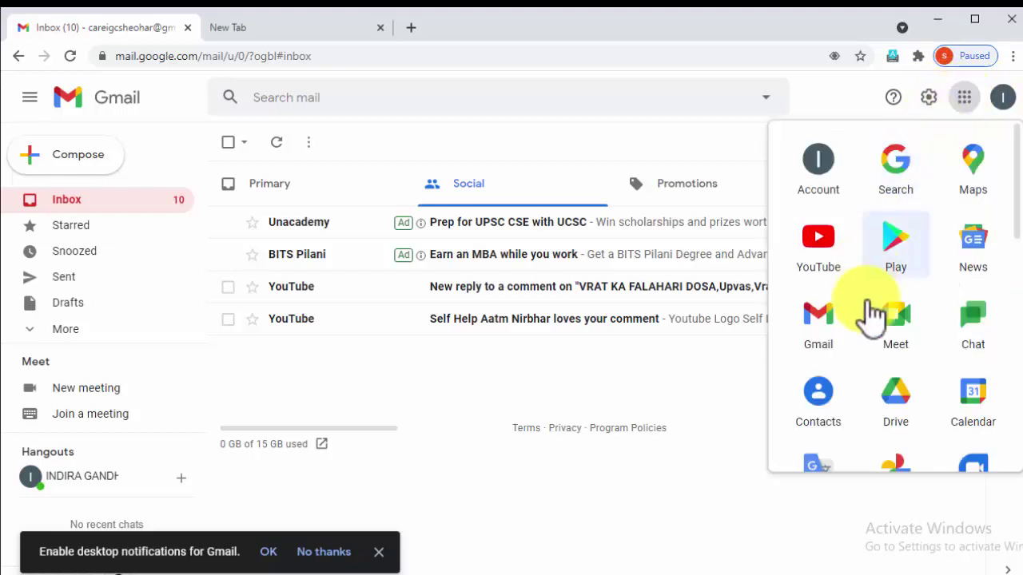
pyautogui.click(897, 400)
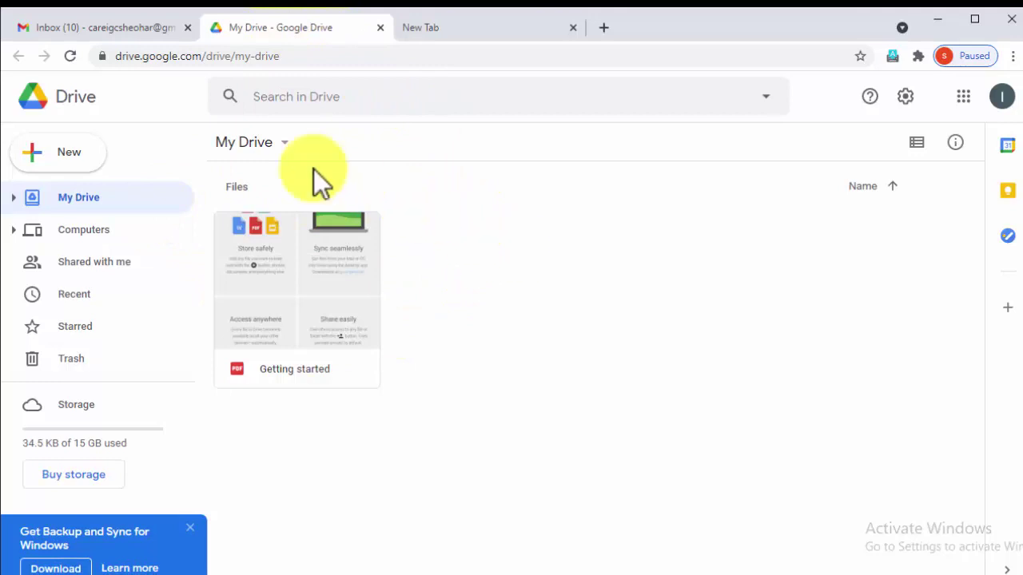
# Upload IMG-20210115-WA0003.jpg from the Desktop through New > File upload
pyautogui.click(64, 156)
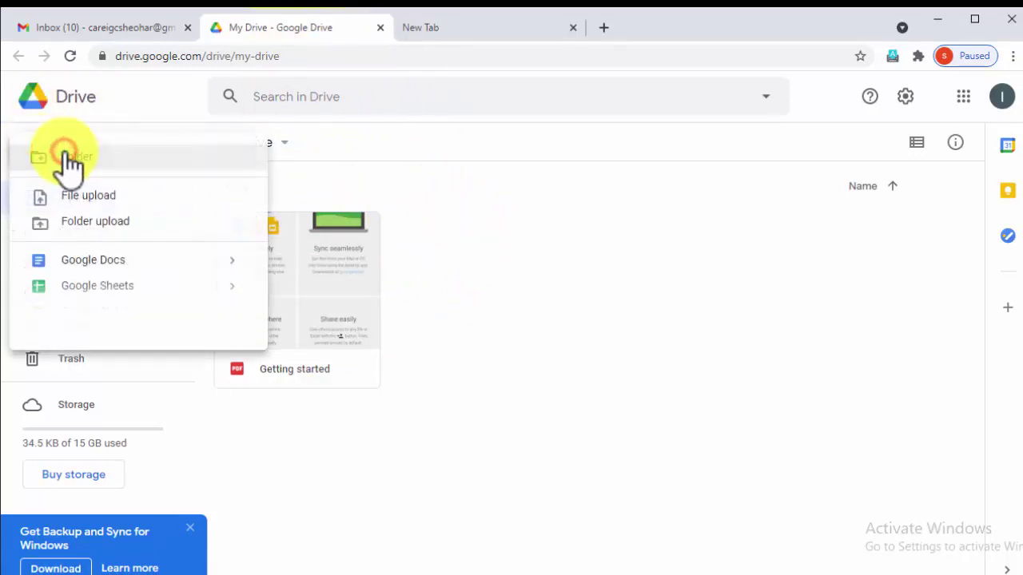
pyautogui.click(102, 198)
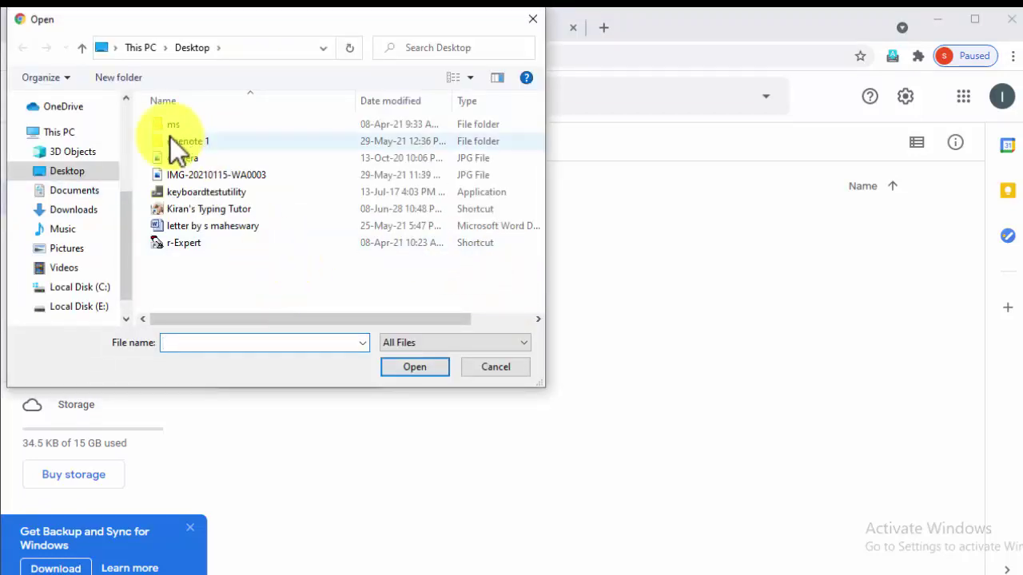
pyautogui.click(253, 175)
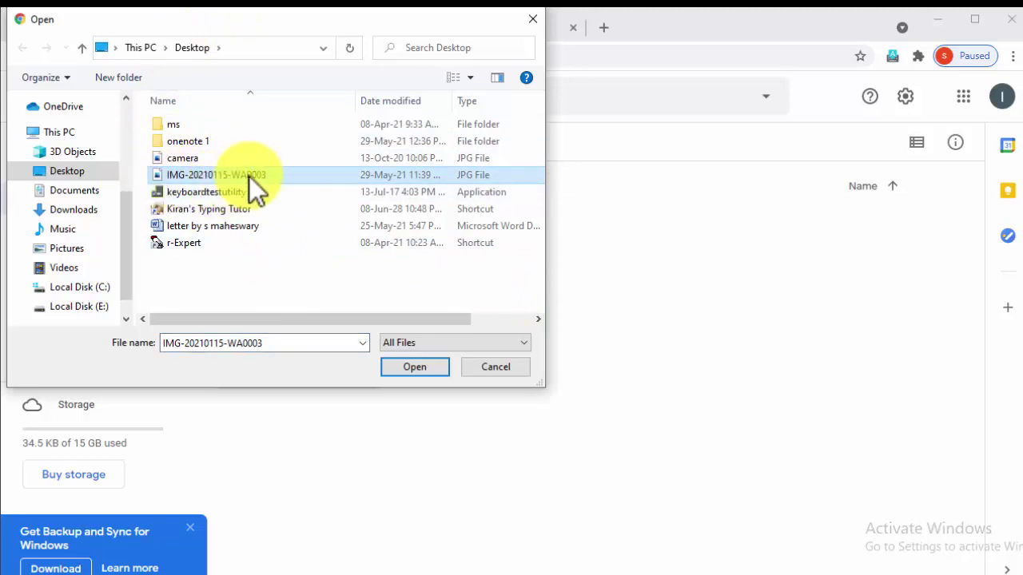
pyautogui.click(429, 369)
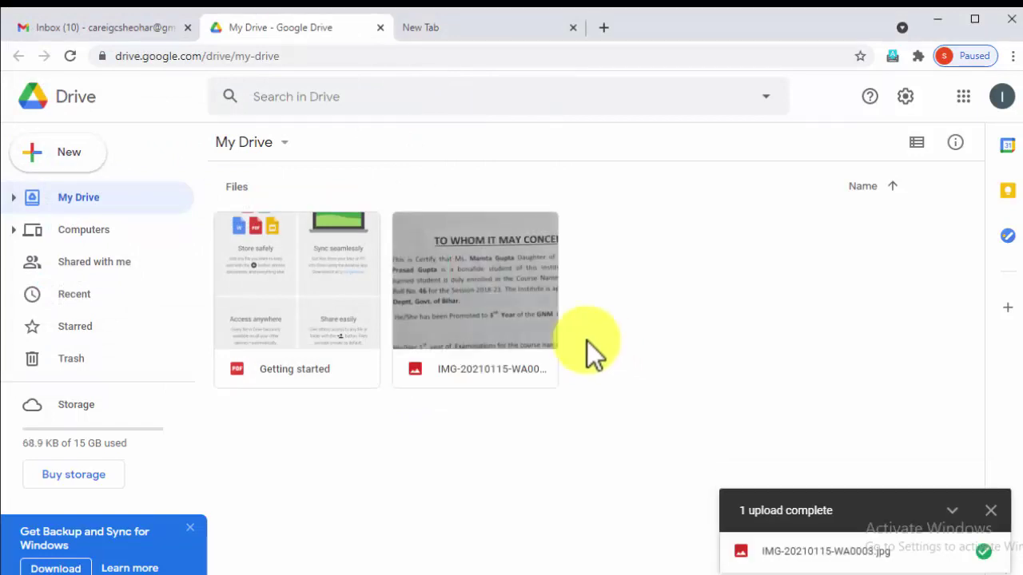
# Open the uploaded IMG-20210115-WA0003 photo with Google Docs to get its recognised text
pyautogui.click(494, 264)
pyautogui.rightClick(496, 265)
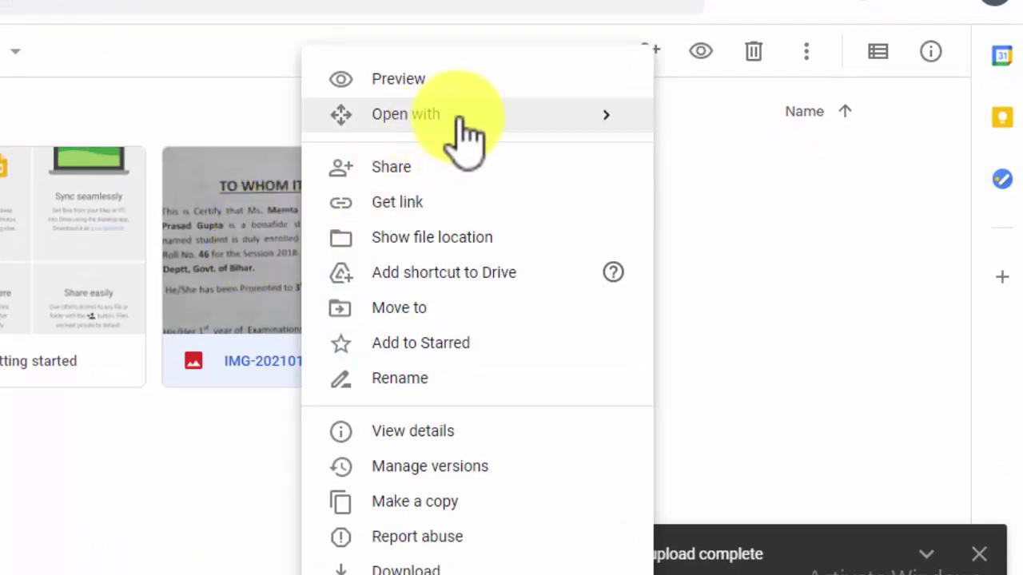
pyautogui.moveTo(406, 115)
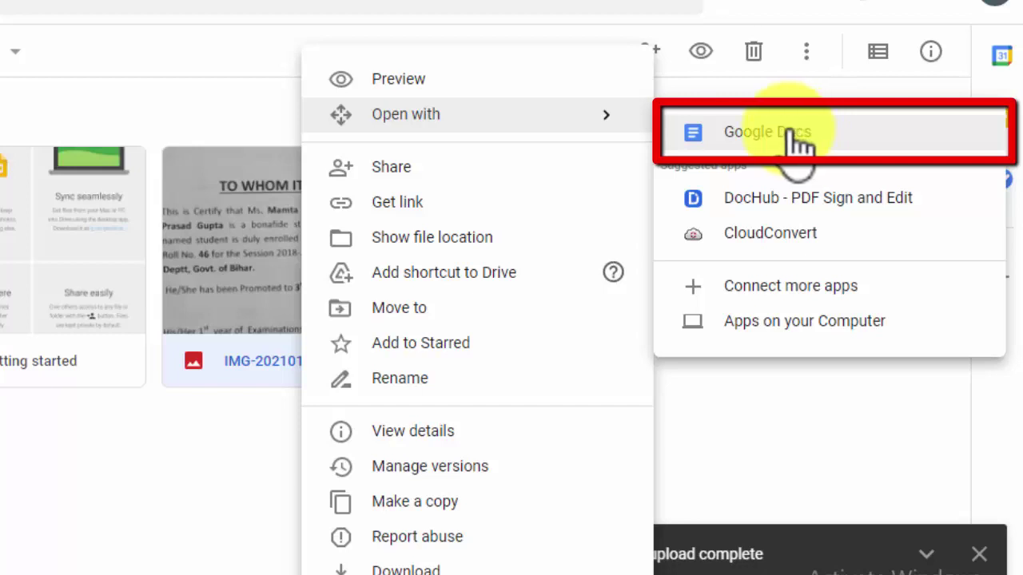
pyautogui.click(791, 134)
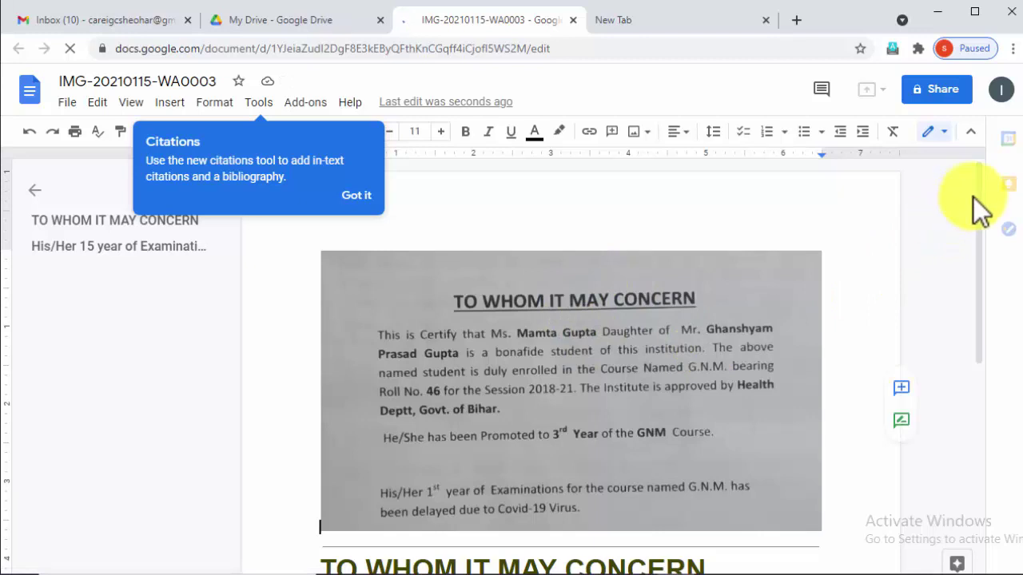
pyautogui.moveTo(979, 198); pyautogui.dragTo(993, 361)
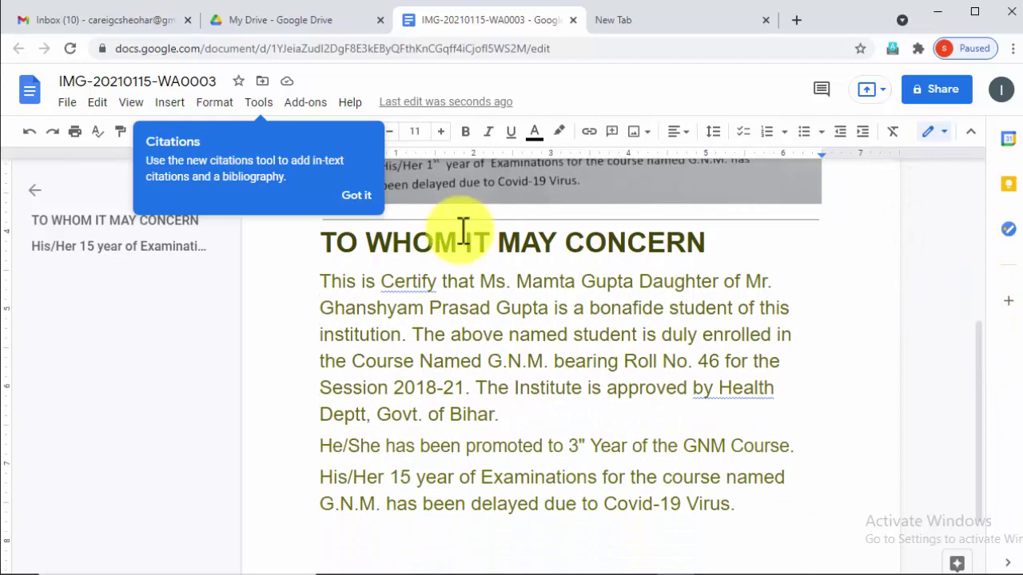
pyautogui.moveTo(315, 241)
pyautogui.mouseDown()
pyautogui.moveTo(641, 485)
pyautogui.moveTo(746, 515)
pyautogui.mouseUp()
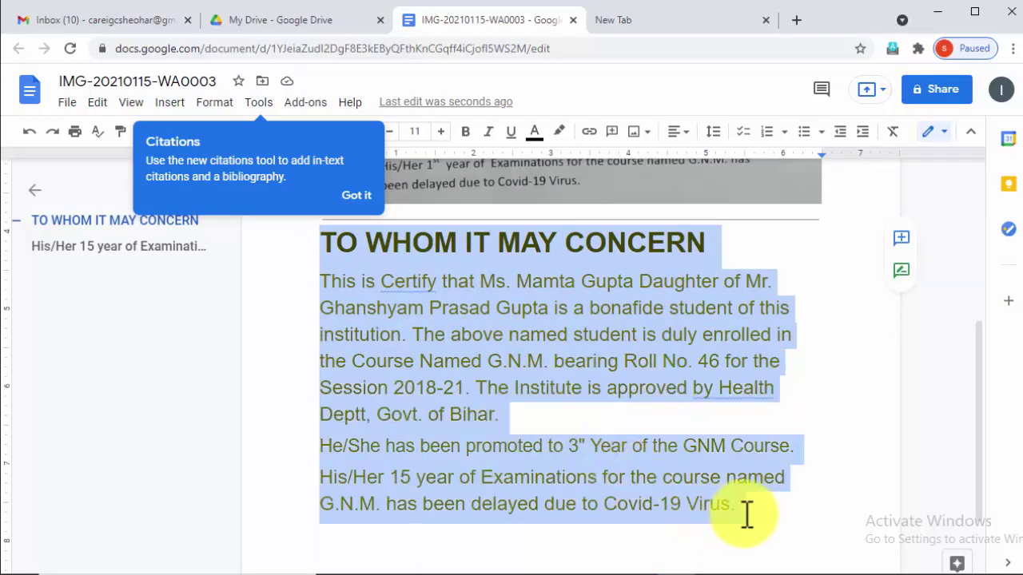
pyautogui.rightClick(538, 341)
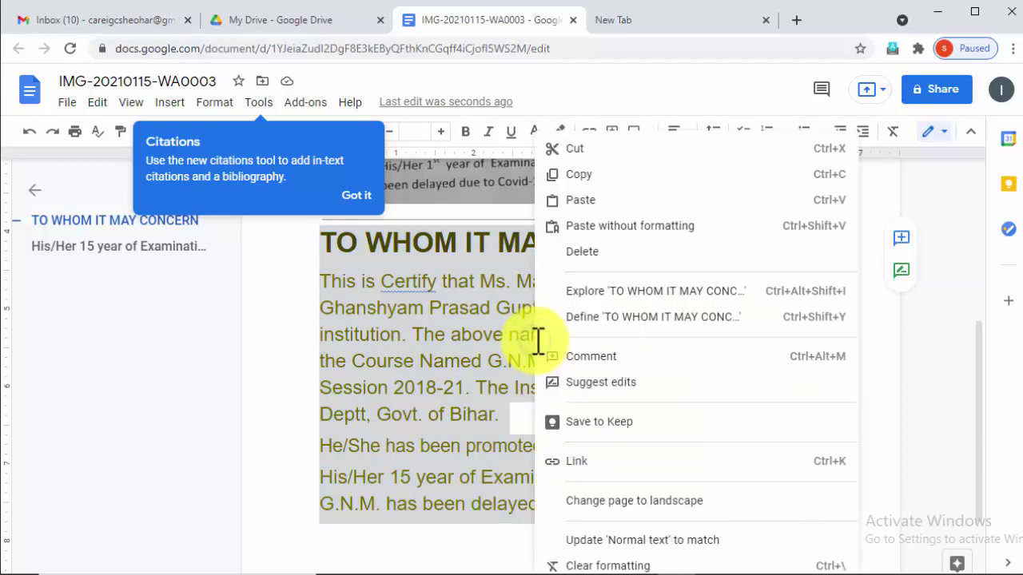
pyautogui.click(580, 178)
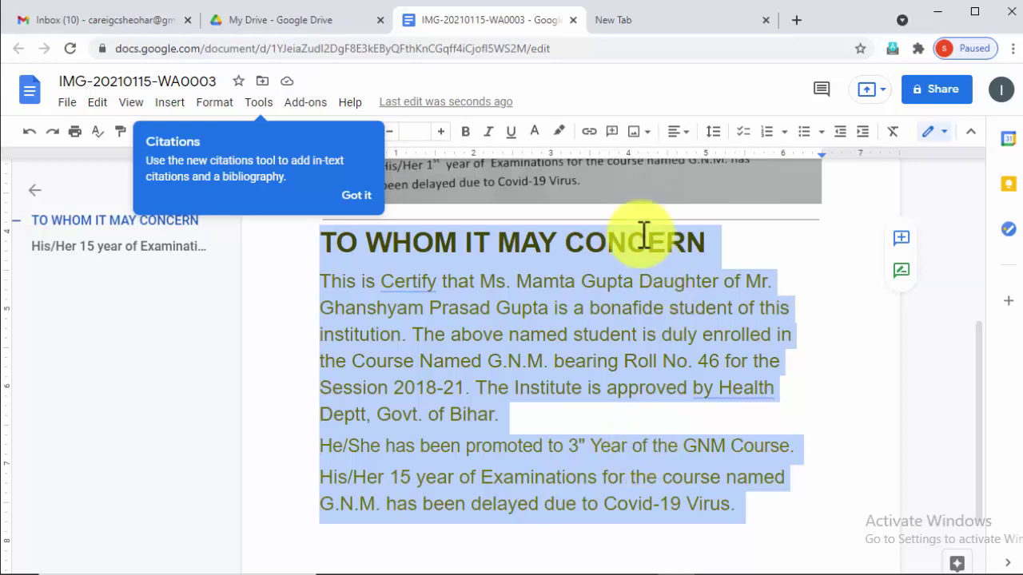
pyautogui.rightClick(815, 337)
pyautogui.click(815, 337)
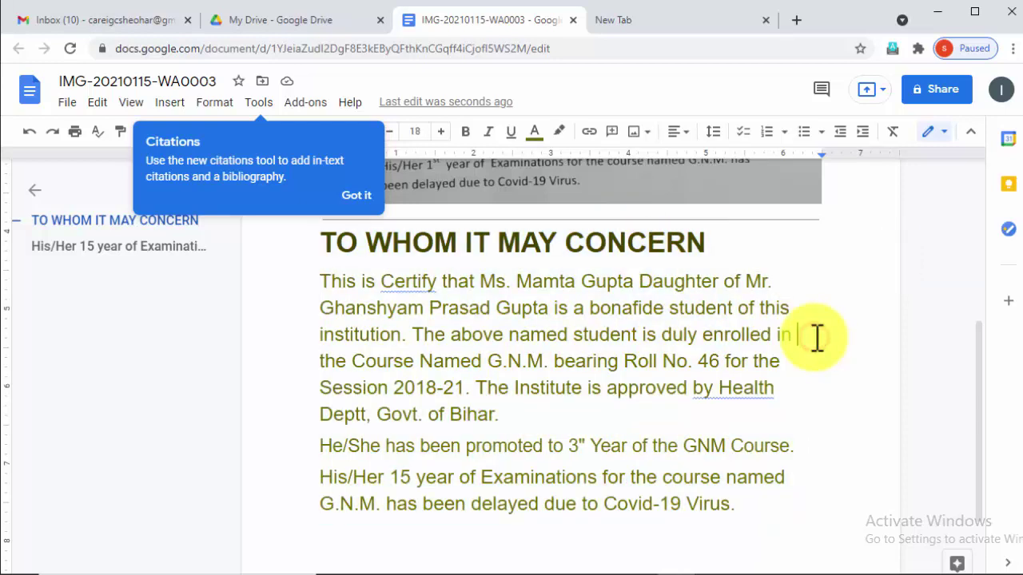
pyautogui.click(64, 106)
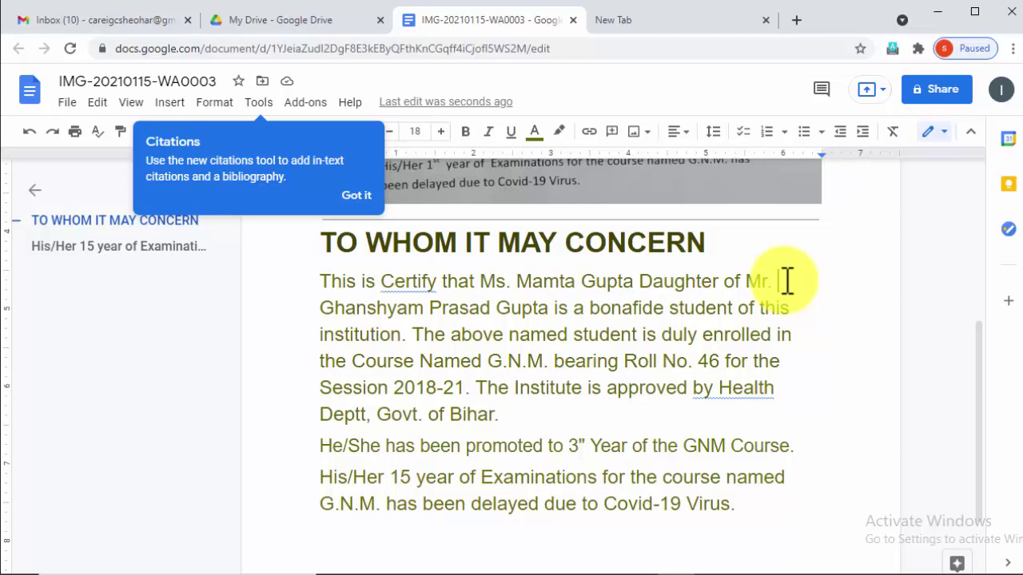
# Run a Google search for 'onlineocr' in a new Chrome tab
pyautogui.click(649, 22)
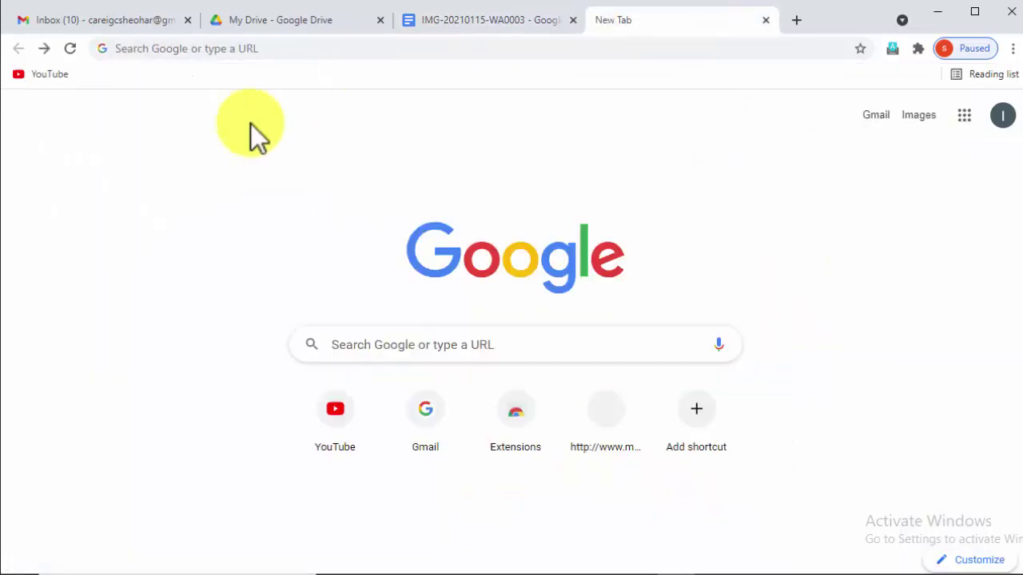
pyautogui.click(186, 48)
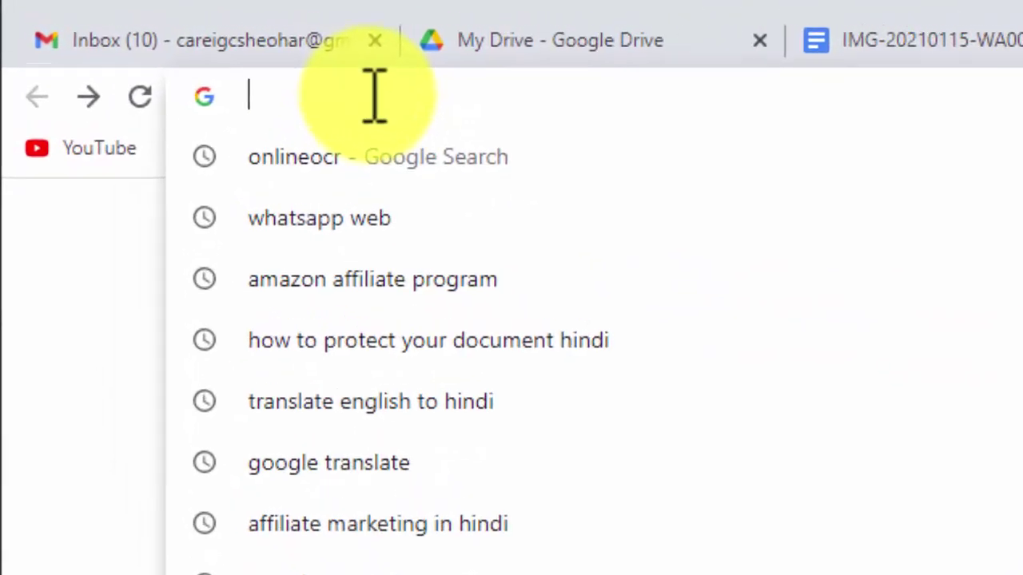
pyautogui.write('onl')
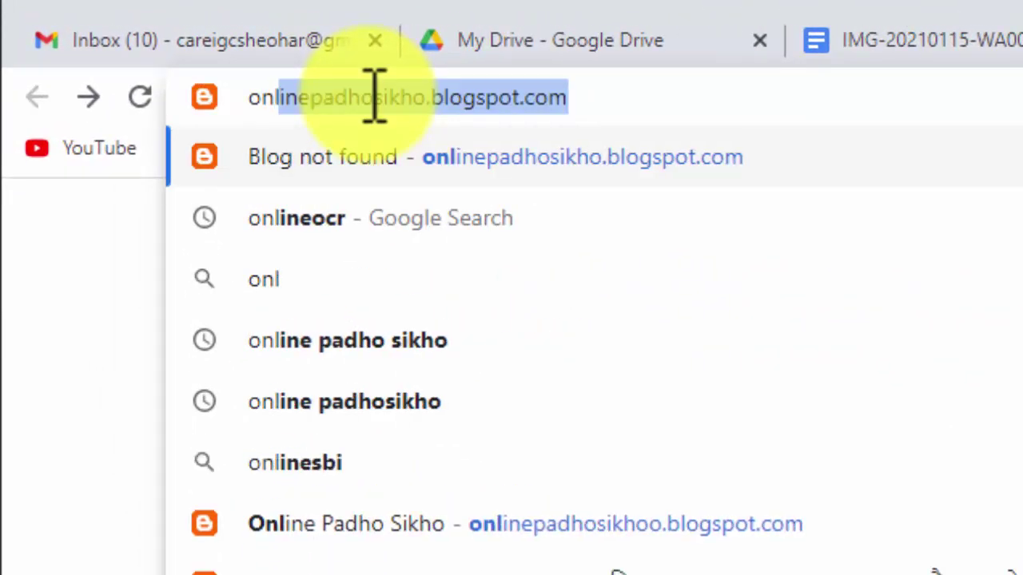
pyautogui.write('ineo')
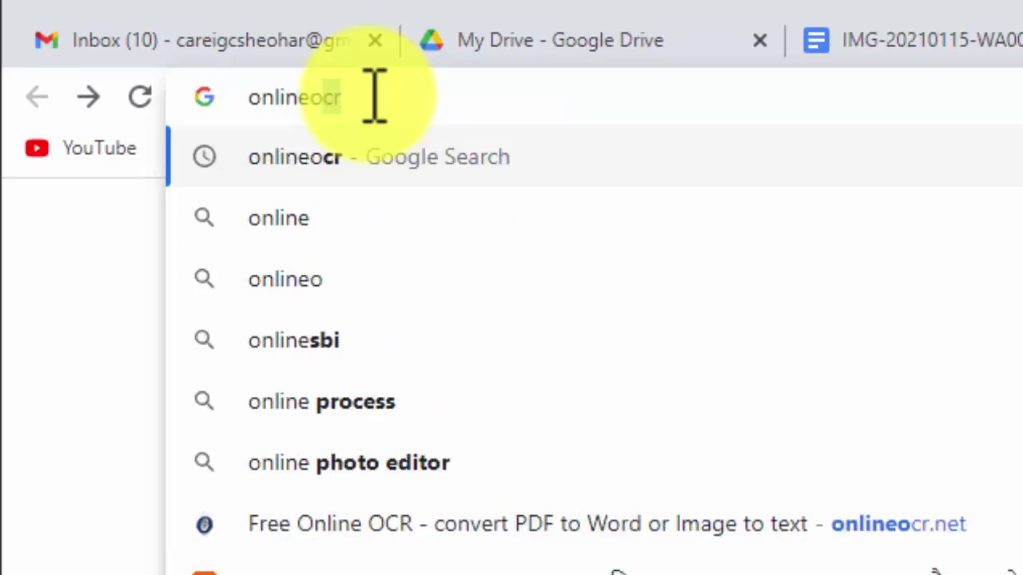
pyautogui.write('cr')
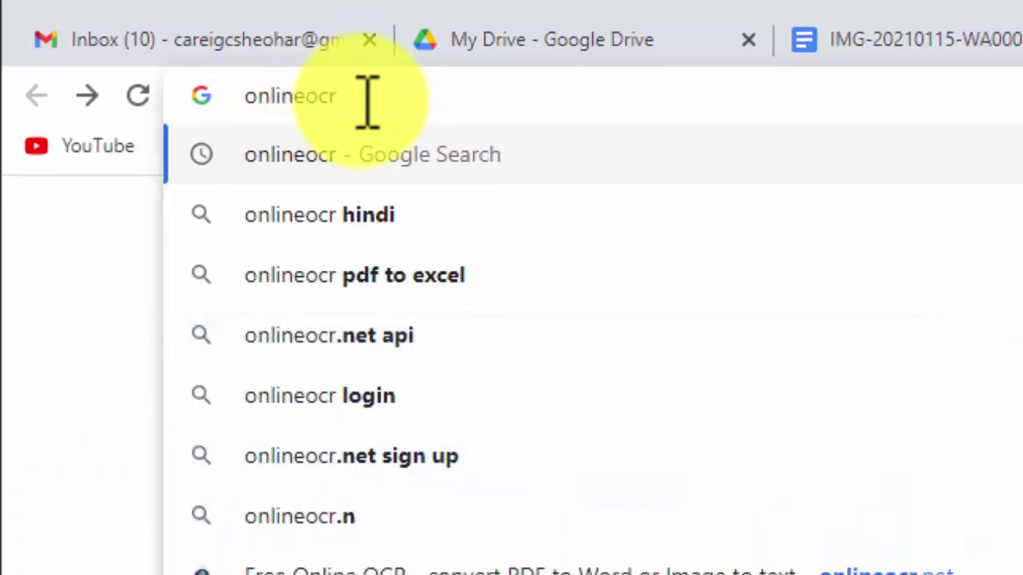
pyautogui.press('Return')
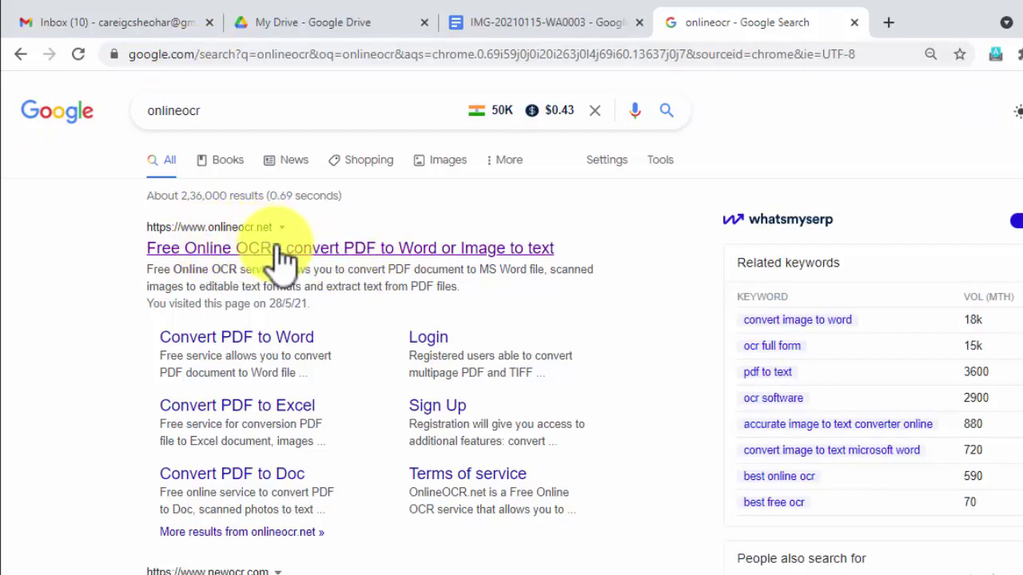
# Open the onlineocr.net Free Online OCR result and scroll down to its upload and convert steps
pyautogui.click(319, 247)
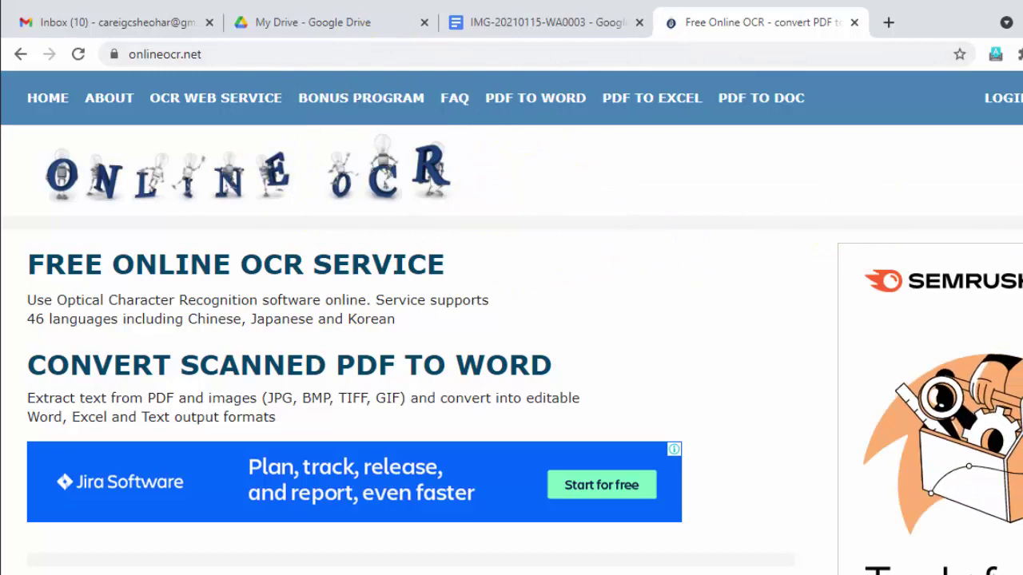
pyautogui.scroll(-1, 512, 319)
pyautogui.scroll(-1, 511, 320)
pyautogui.scroll(-1, 511, 320)
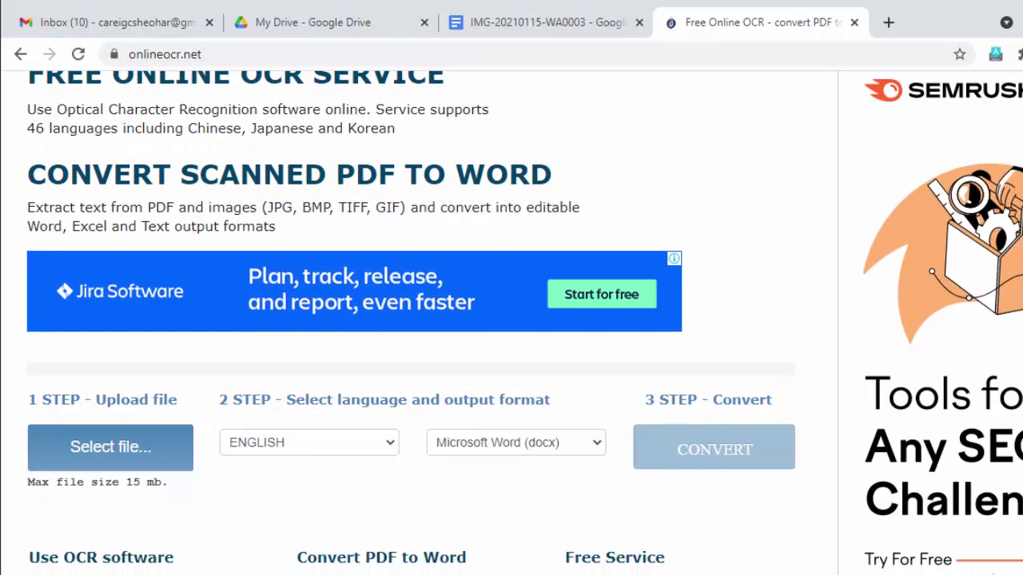
pyautogui.scroll(-1, 512, 319)
pyautogui.scroll(-1, 512, 320)
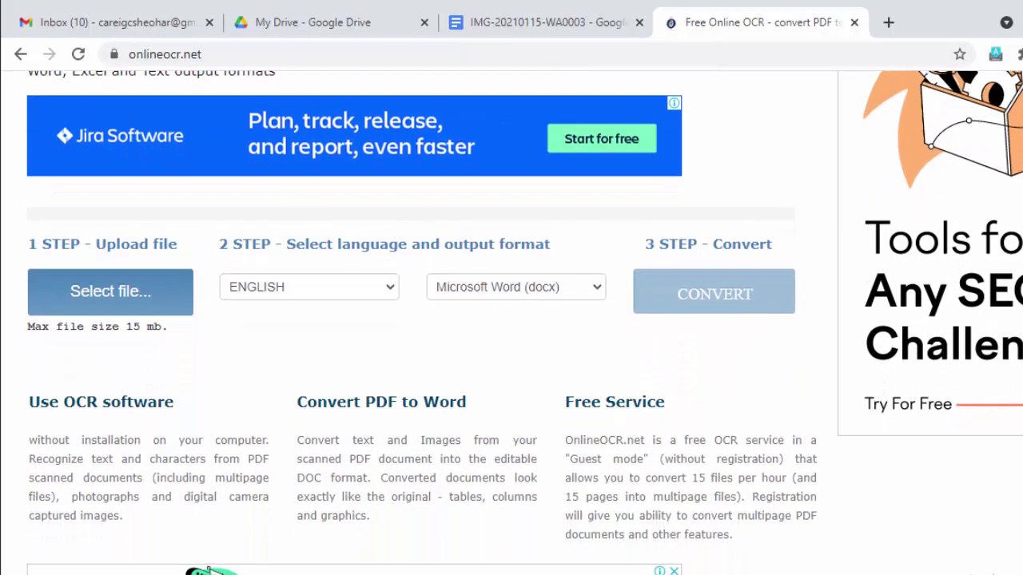
# Choose IMG-20210115-WA0003.jpg from the Desktop as the file to upload
pyautogui.click(123, 288)
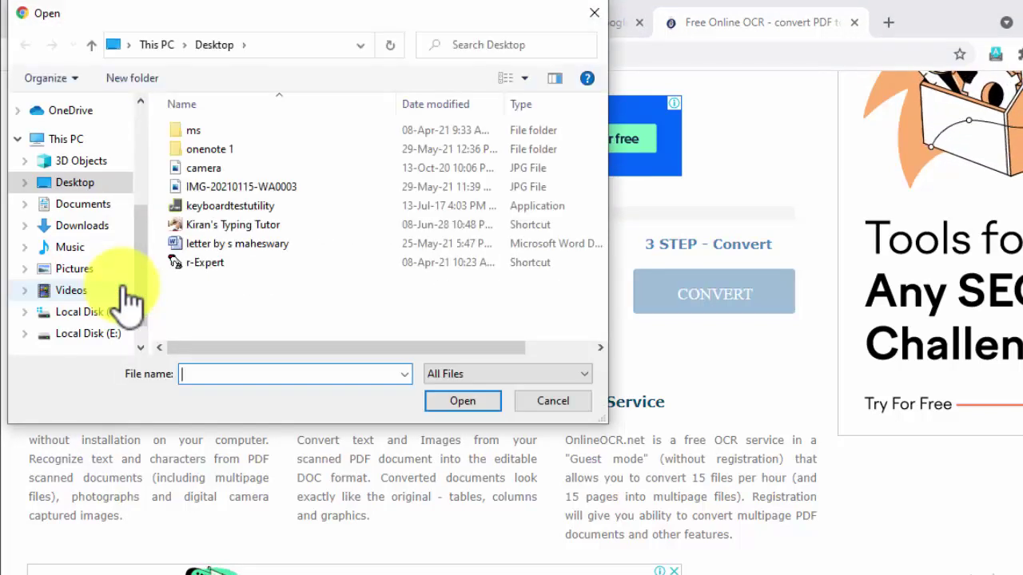
pyautogui.click(264, 184)
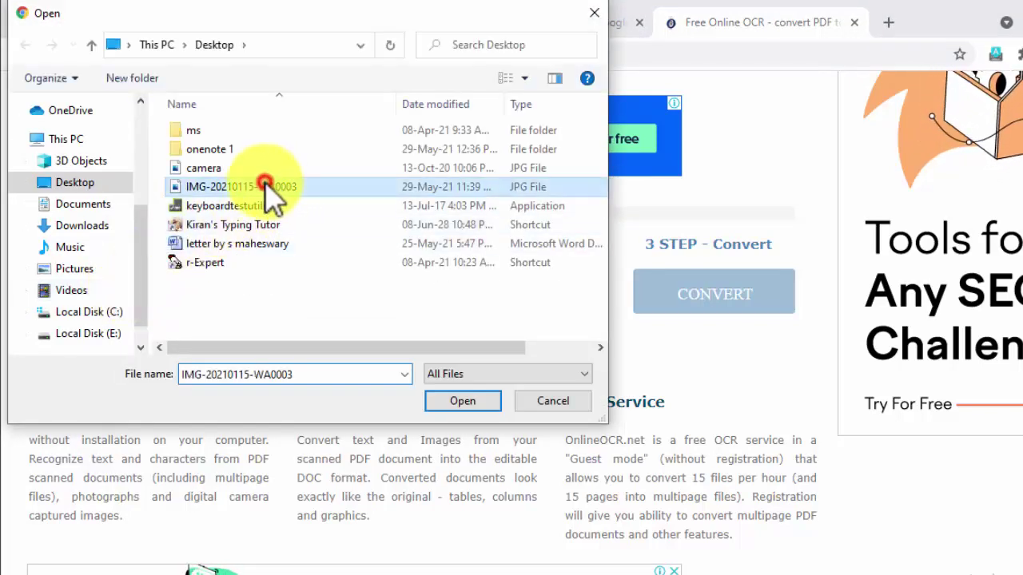
pyautogui.click(478, 410)
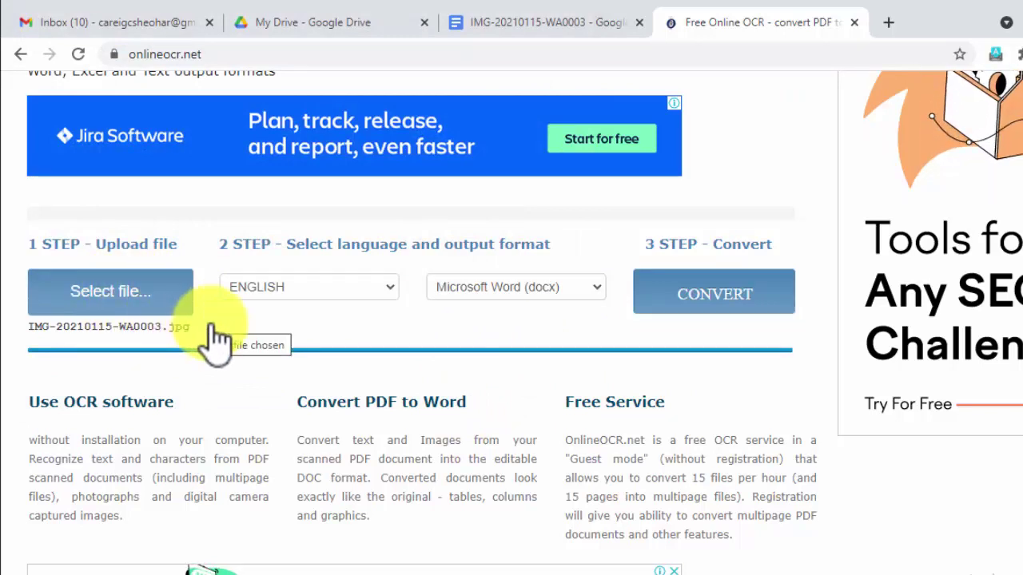
# Keep ENGLISH as the language, set output to Text Plain (txt), and convert the photo
pyautogui.click(385, 287)
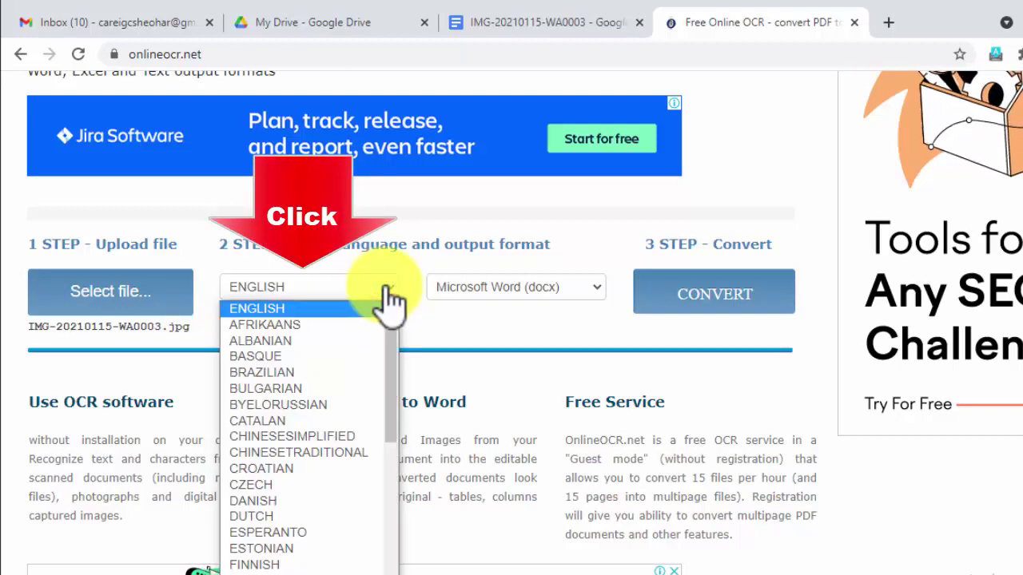
pyautogui.click(387, 290)
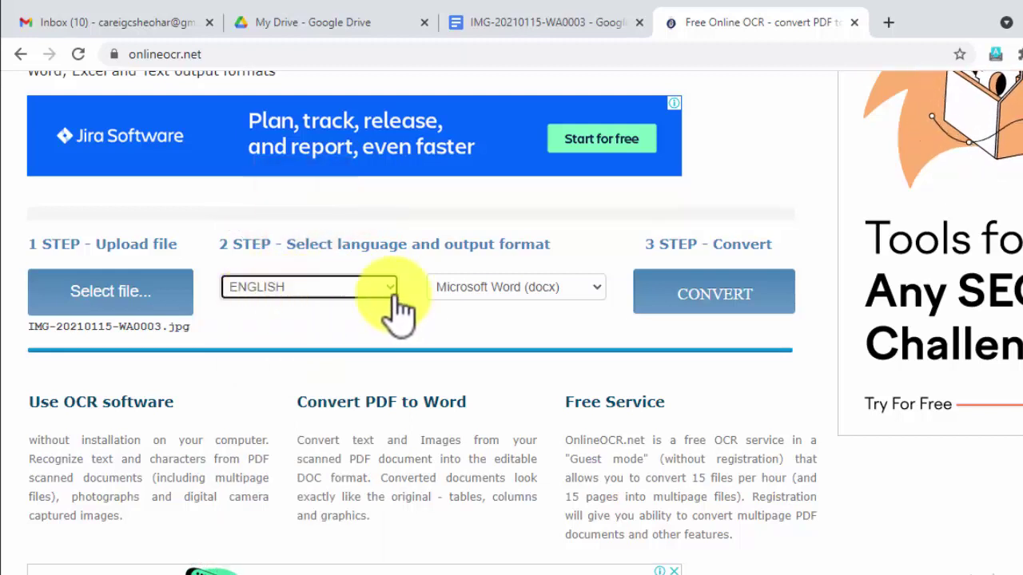
pyautogui.click(595, 292)
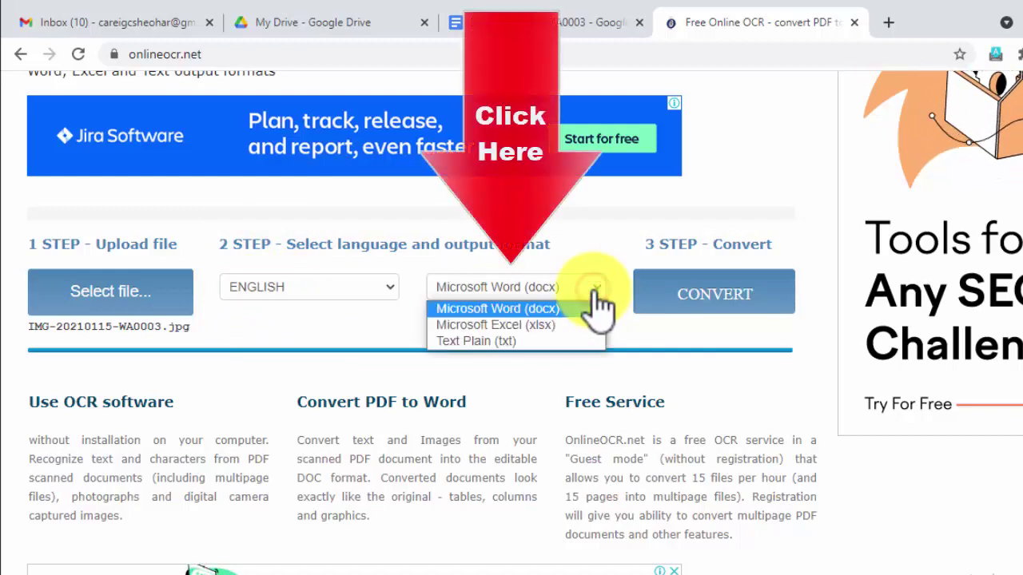
pyautogui.click(507, 344)
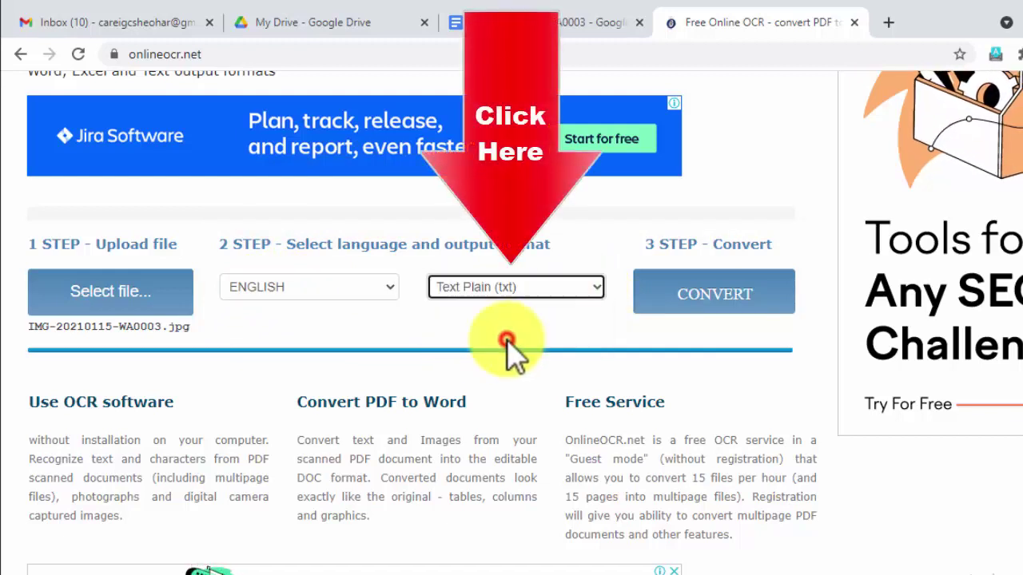
pyautogui.click(695, 308)
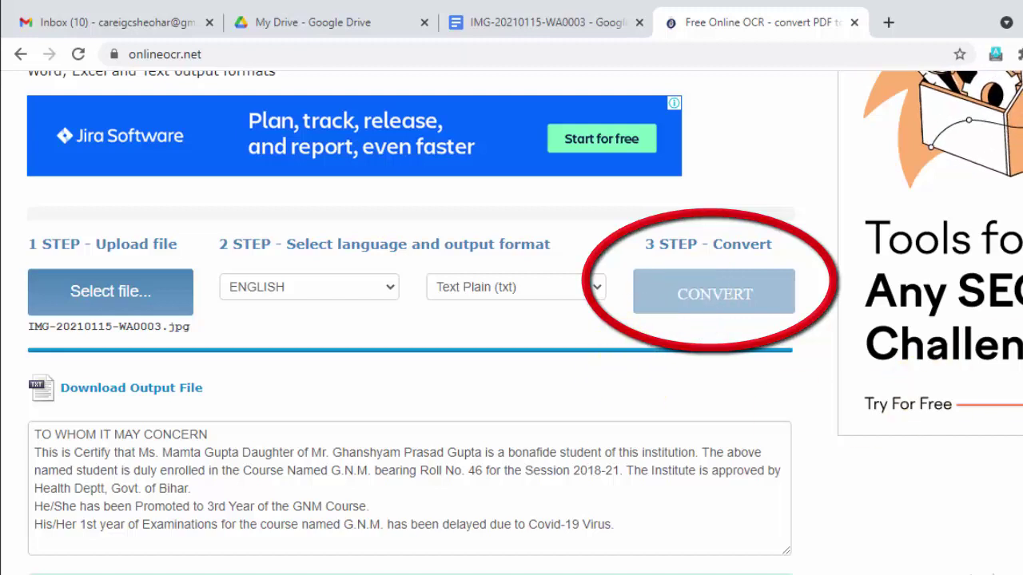
# Select all the recognised certificate text in the output box and copy it
pyautogui.scroll(-1, 511, 320)
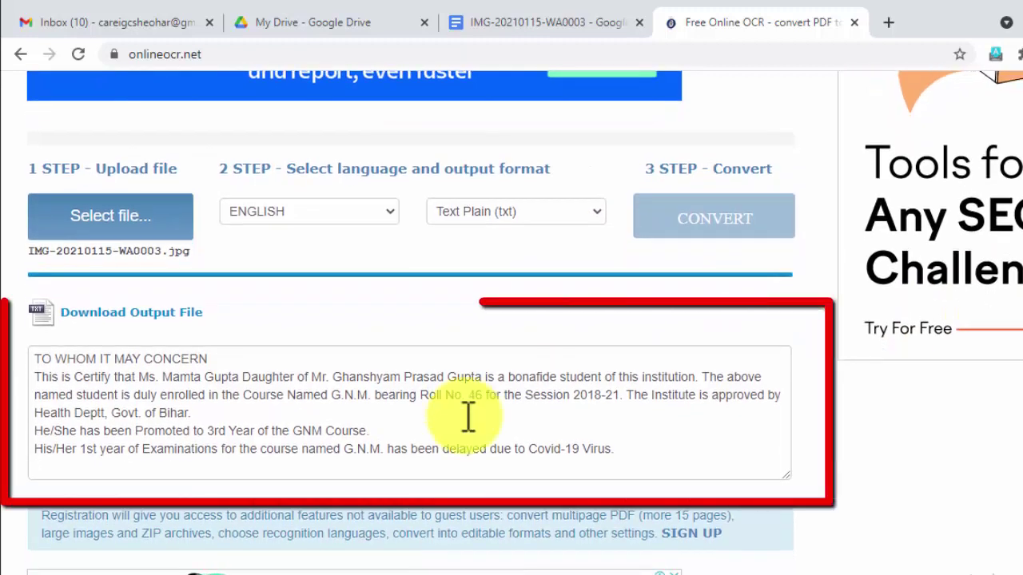
pyautogui.click(242, 378)
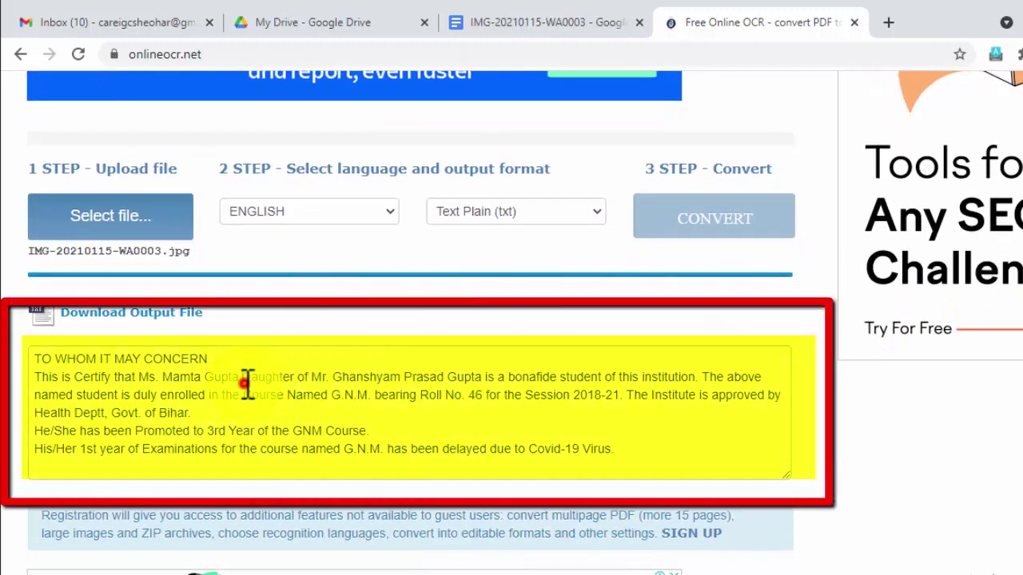
pyautogui.click(195, 372)
pyautogui.click(84, 384)
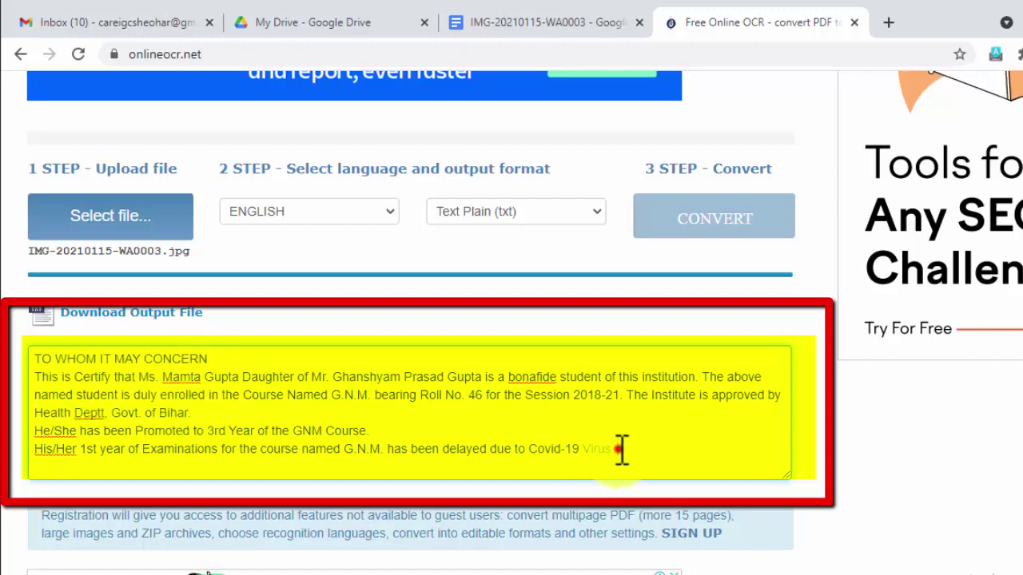
pyautogui.moveTo(622, 449); pyautogui.dragTo(36, 351)
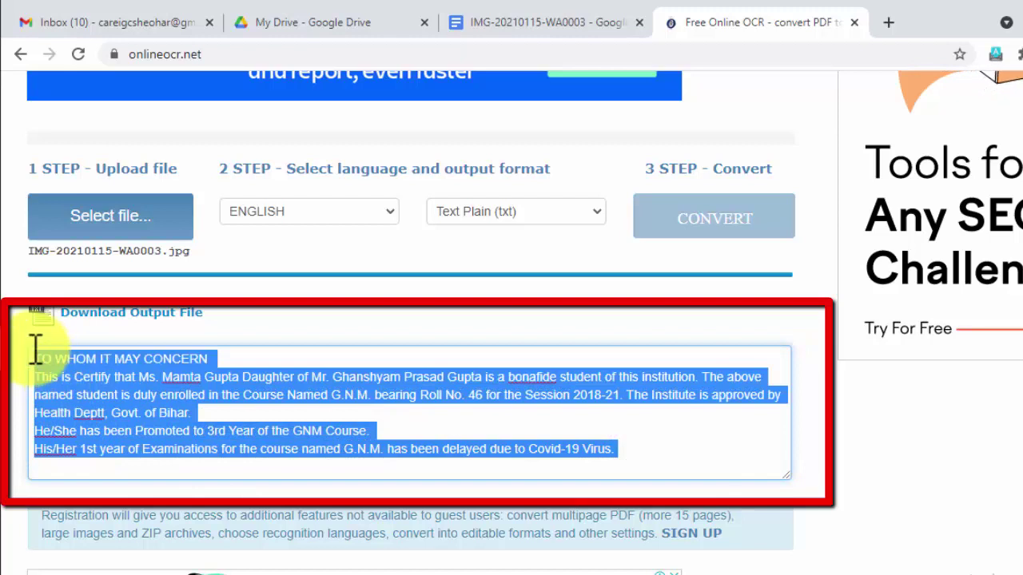
pyautogui.rightClick(81, 369)
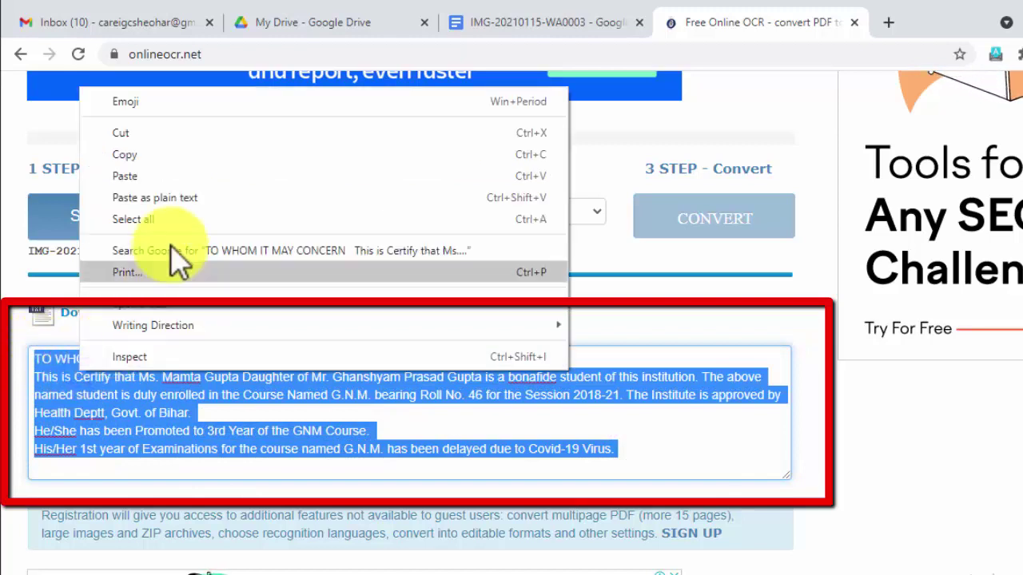
pyautogui.click(138, 155)
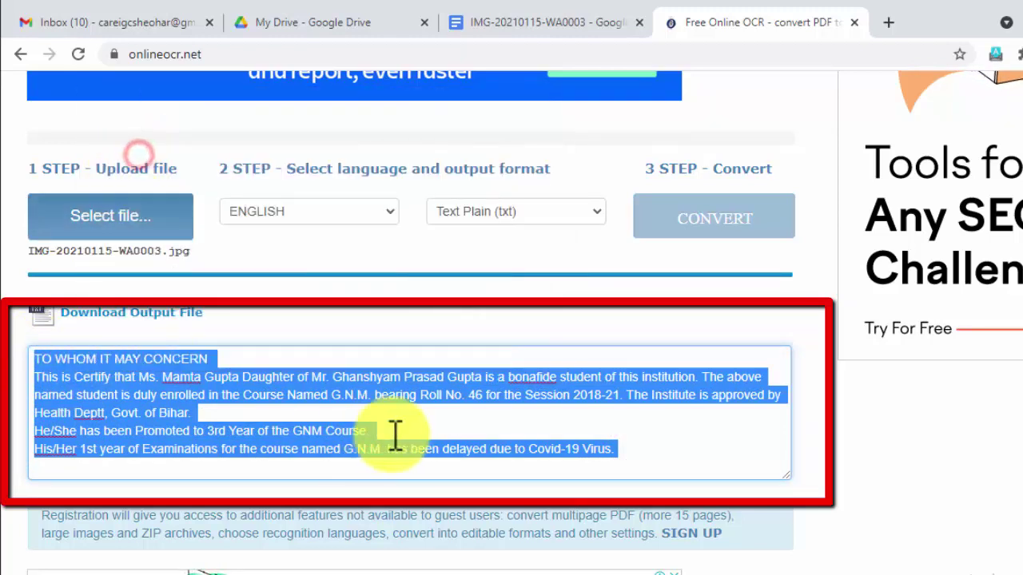
pyautogui.click(655, 458)
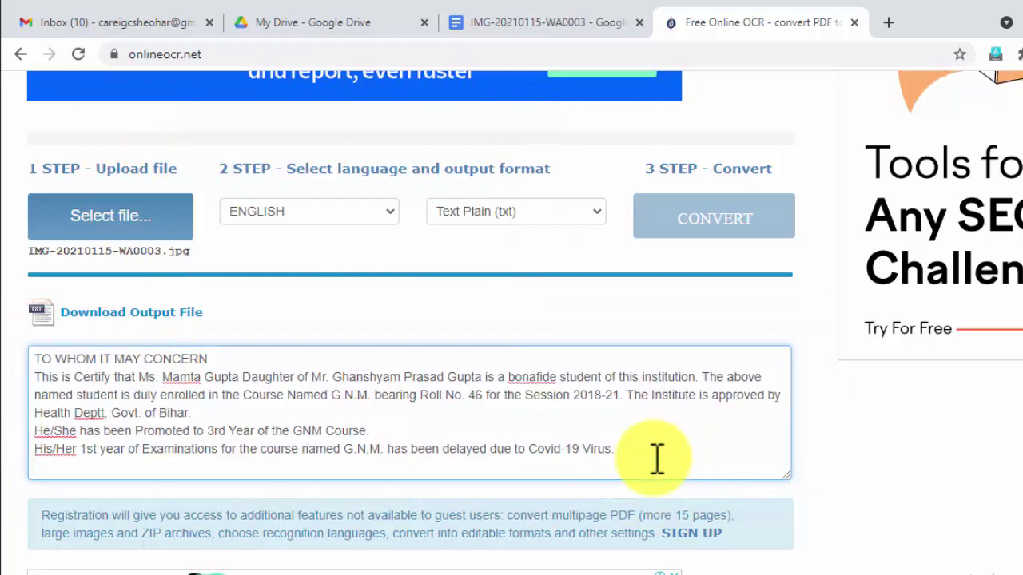